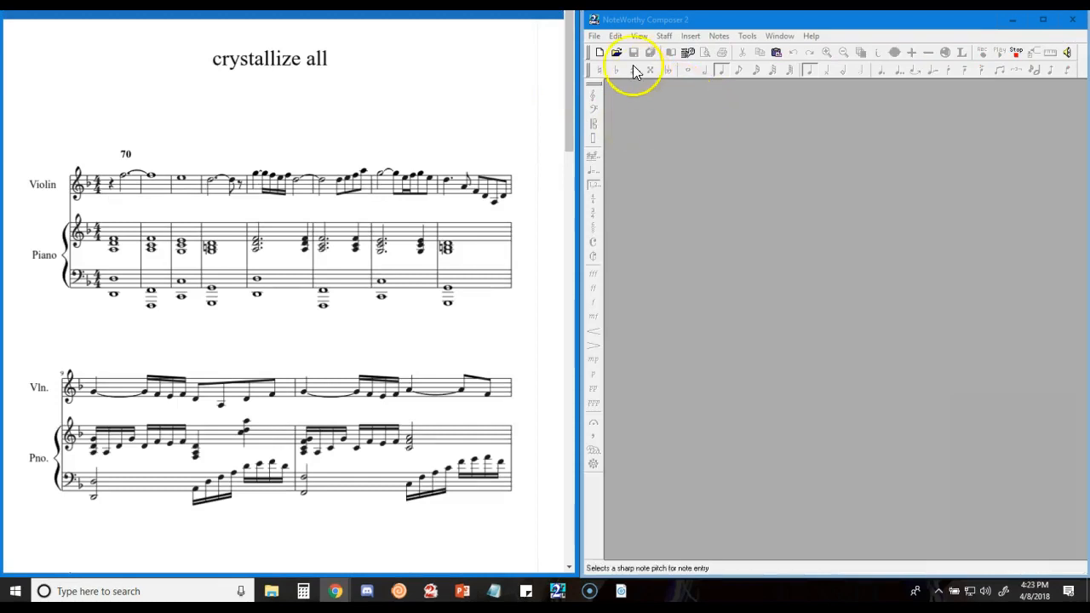
- Create a new song from the PIANO template with the title Crystallize
left_click(600, 52)
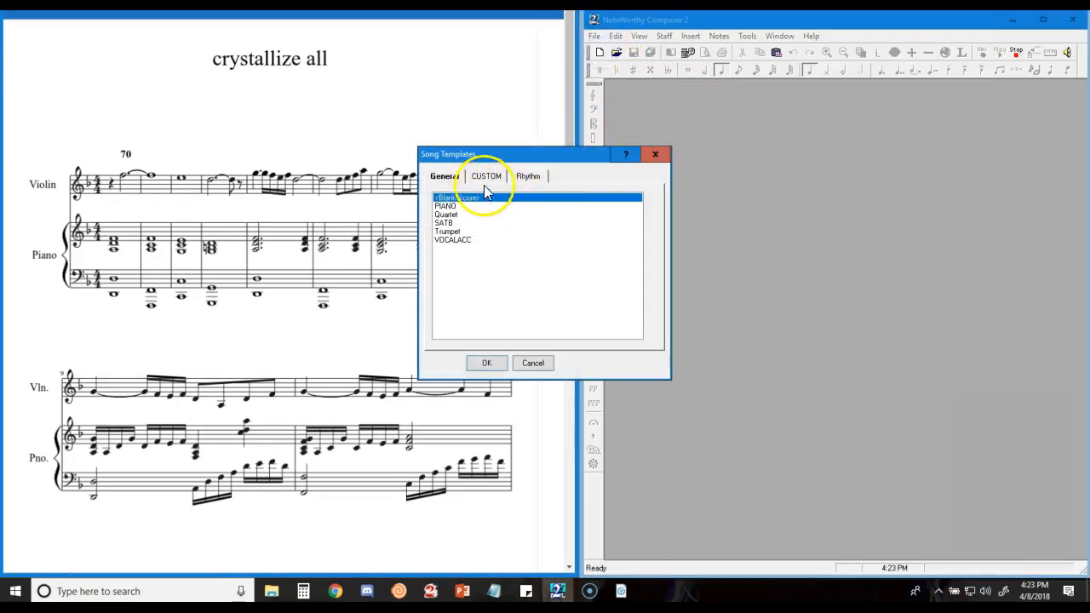
left_click(445, 206)
left_click(496, 368)
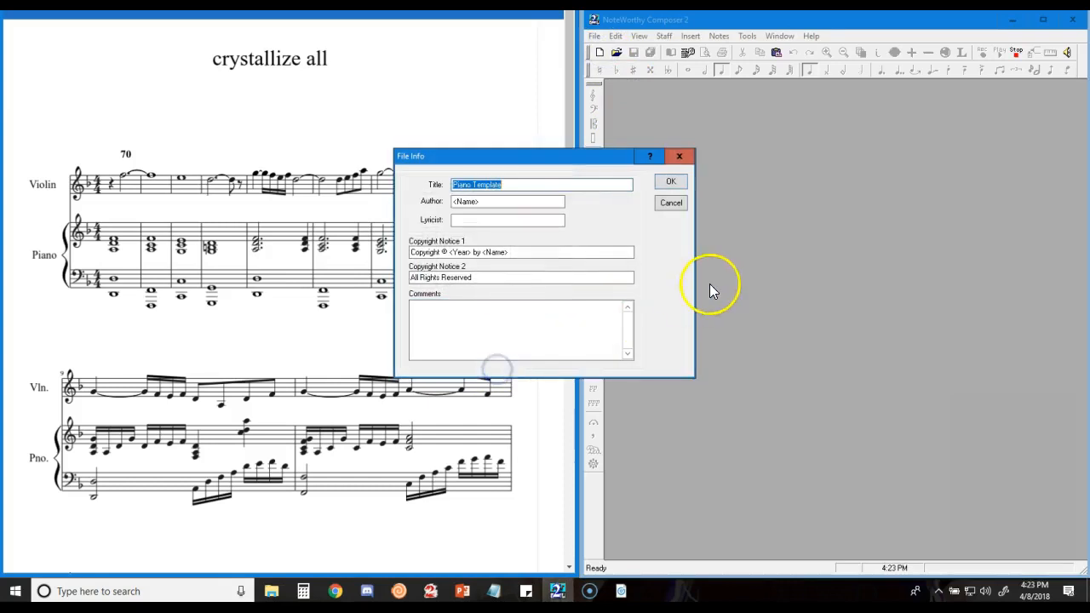
type("C")
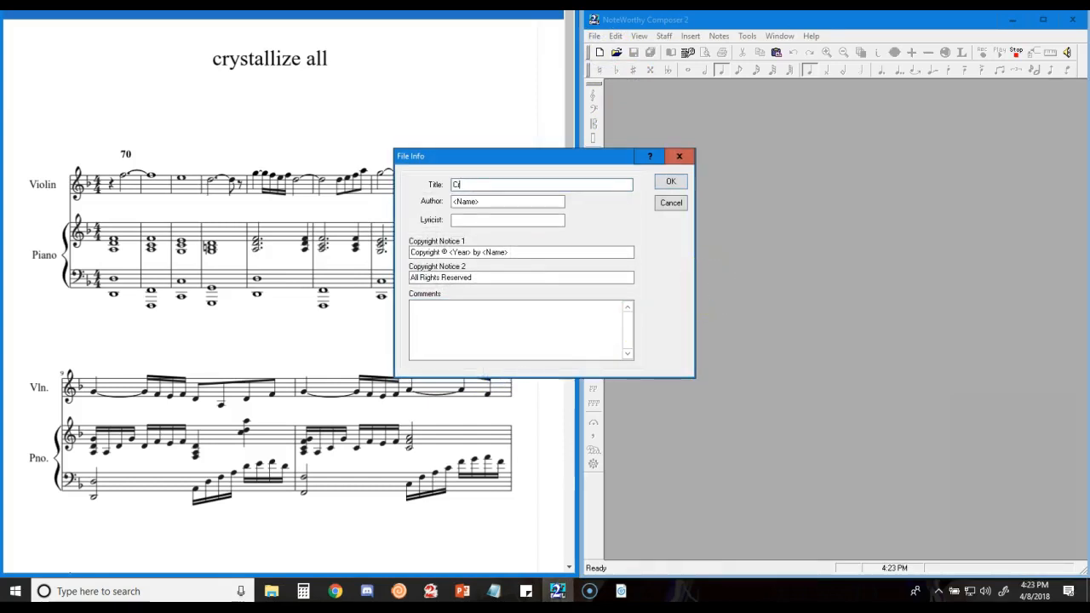
type("ystallize")
left_click(671, 181)
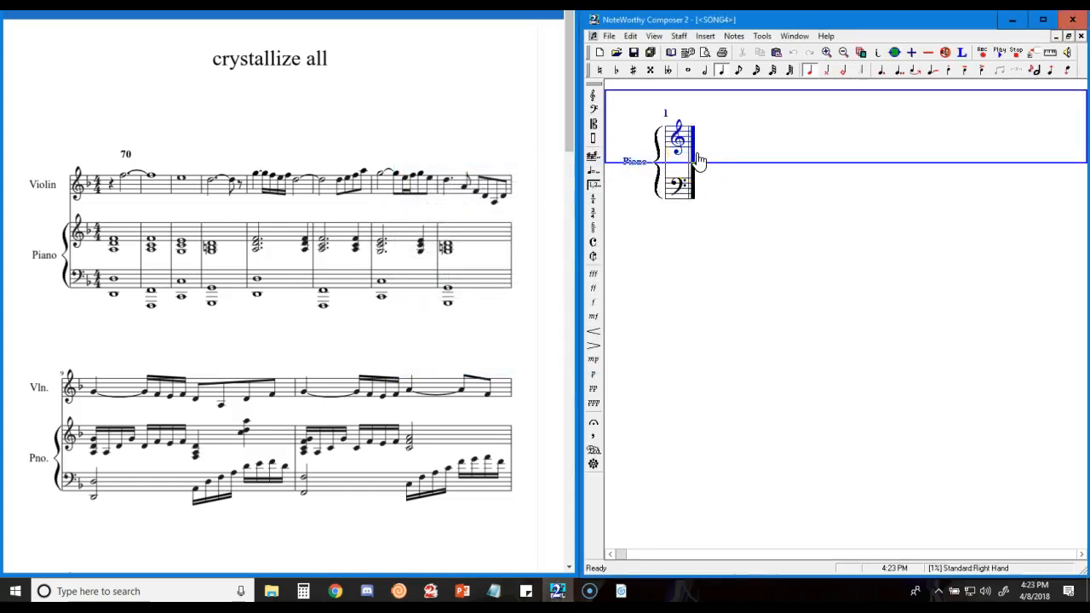
- Add an F Major key signature and a 4/4 time signature to the upper piano staff
left_click(592, 160)
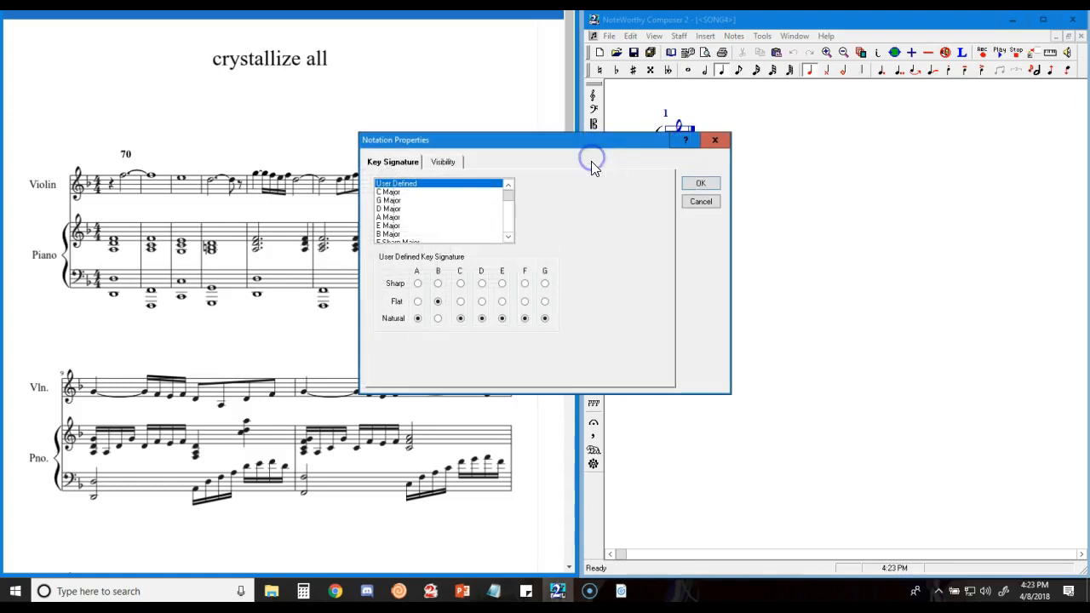
left_click(508, 237)
left_click(508, 237)
left_click(508, 237)
left_click(508, 236)
left_click(388, 226)
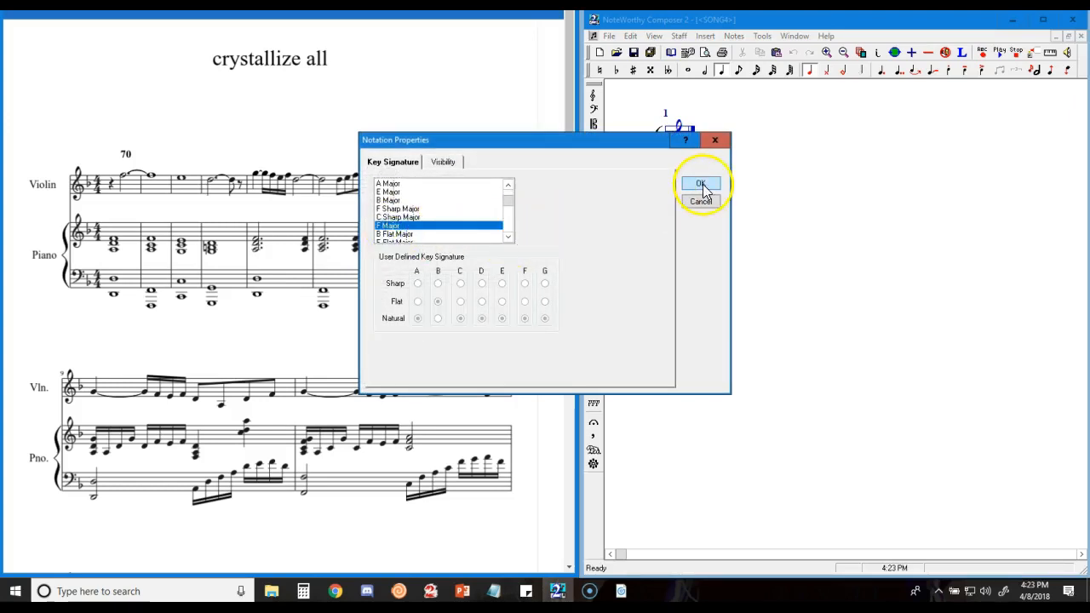
left_click(700, 183)
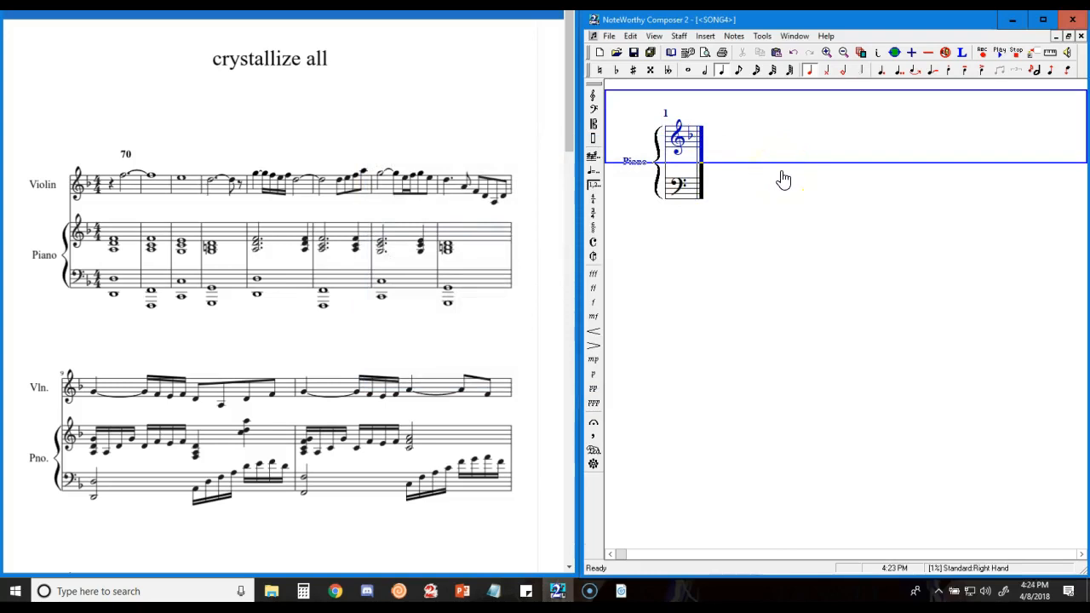
left_click(594, 198)
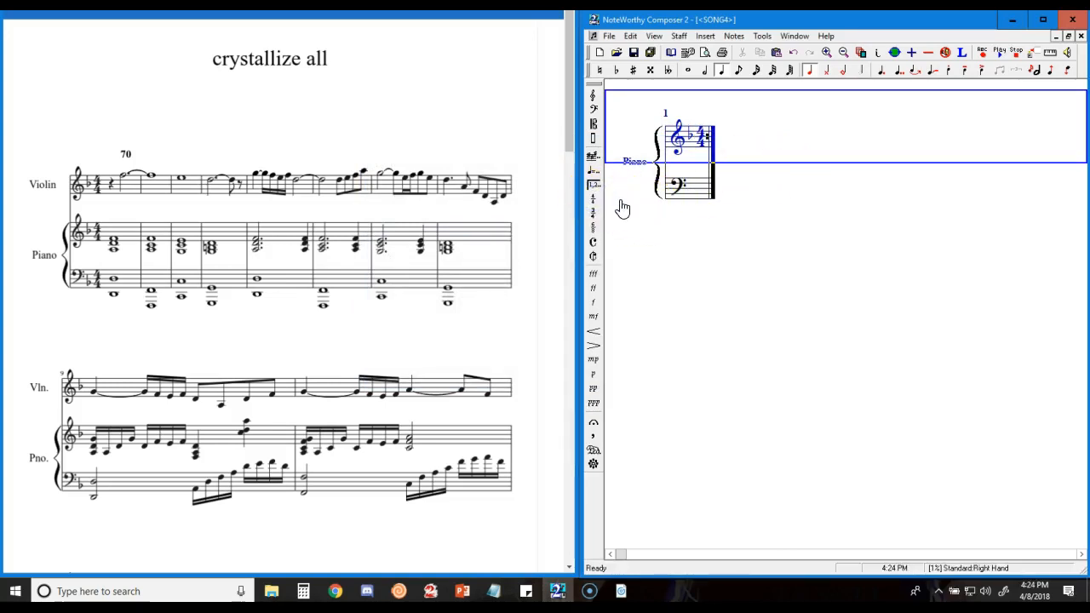
key("4")
key("space")
key("BackSpace")
- Enter a quarter rest and a dotted half note F in measure 1 and close it with a bar line
key("3")
key("space")
key("Up")
key("Up")
key("2")
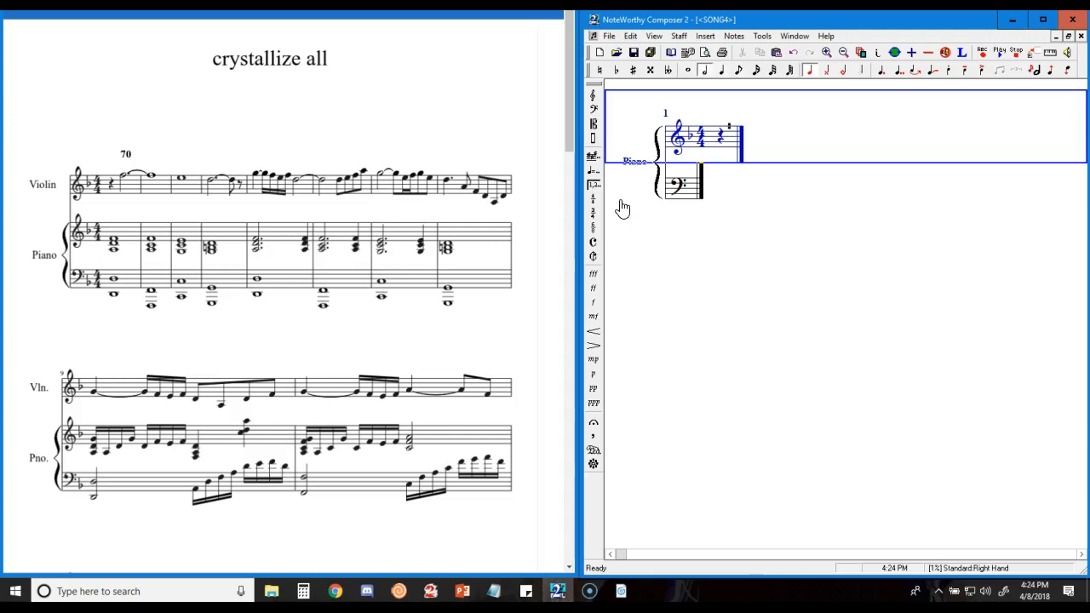
left_click(882, 71)
key("Return")
key("bar")
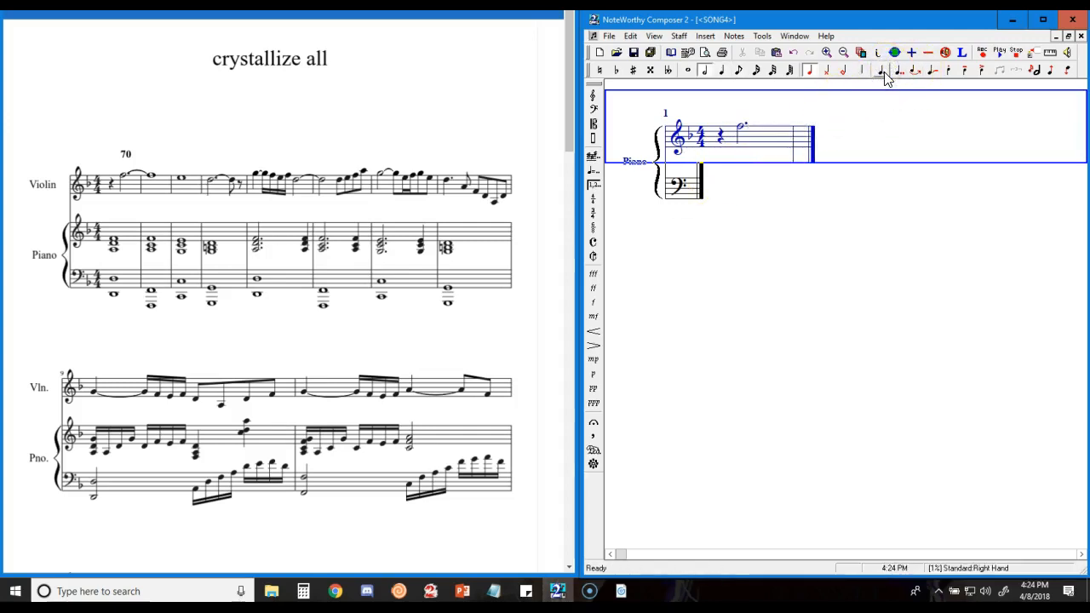
- Enter a whole note F in measure 2 and a whole note E in measure 3, each closed by a bar line
key("1")
key("Return")
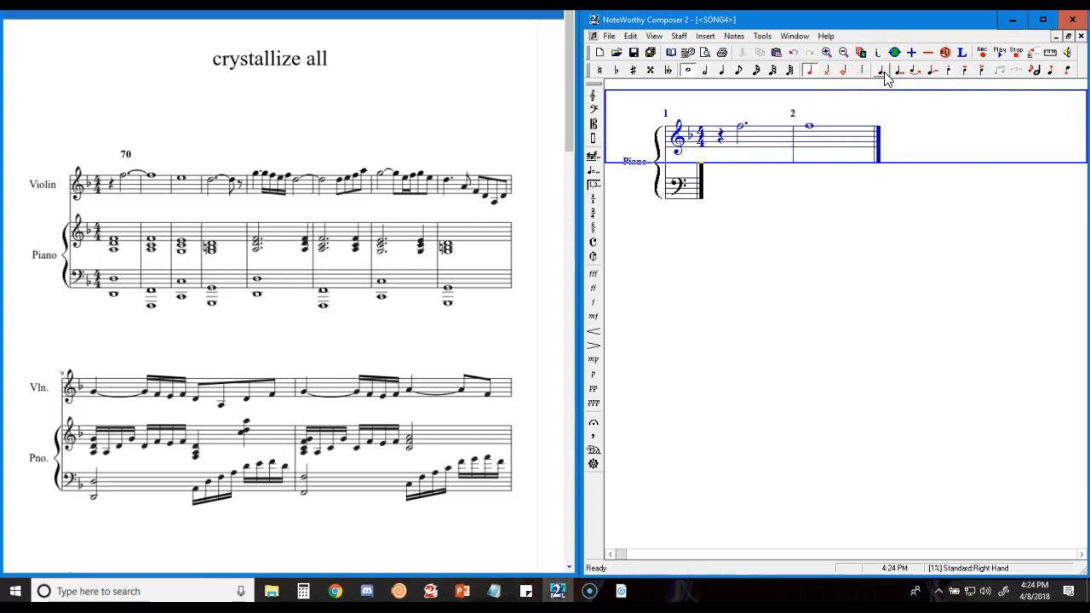
key("bar")
key("Return")
key("bar")
- Enter a dotted half note D followed by an eighth note D in measure 4
key("2")
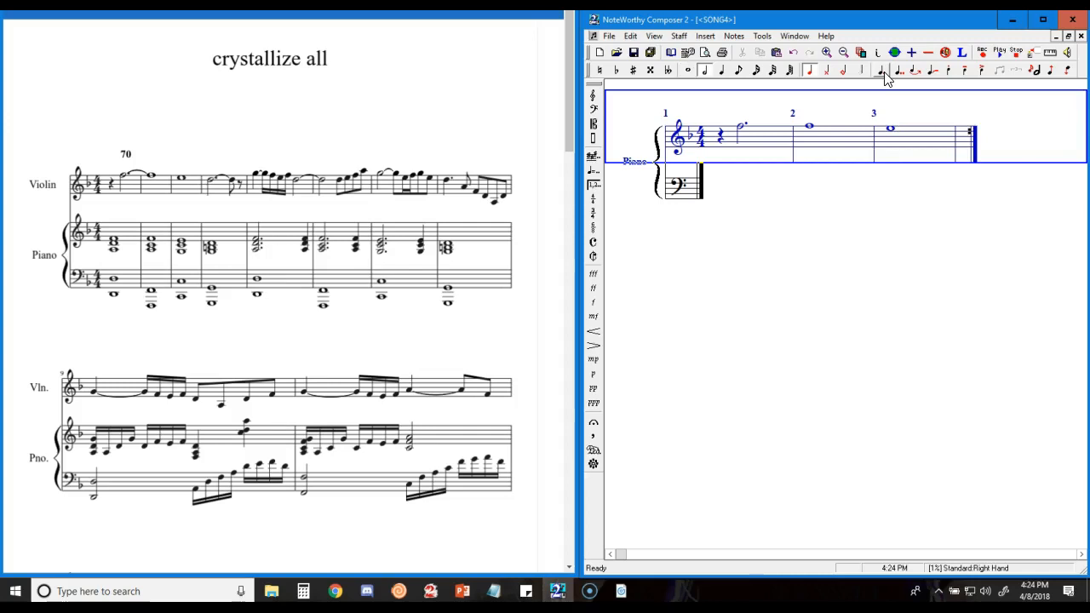
left_click(882, 71)
key("Return")
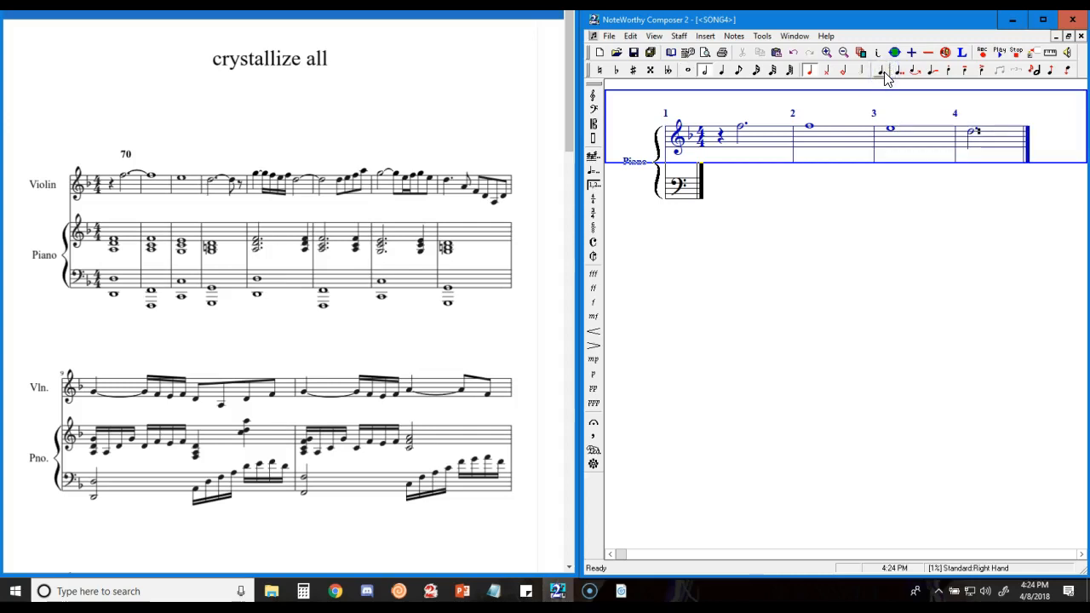
key("4")
key("Return")
- Tie the dotted half note D in measure 4 to the eighth note after it
left_click(972, 138)
key("shift+End")
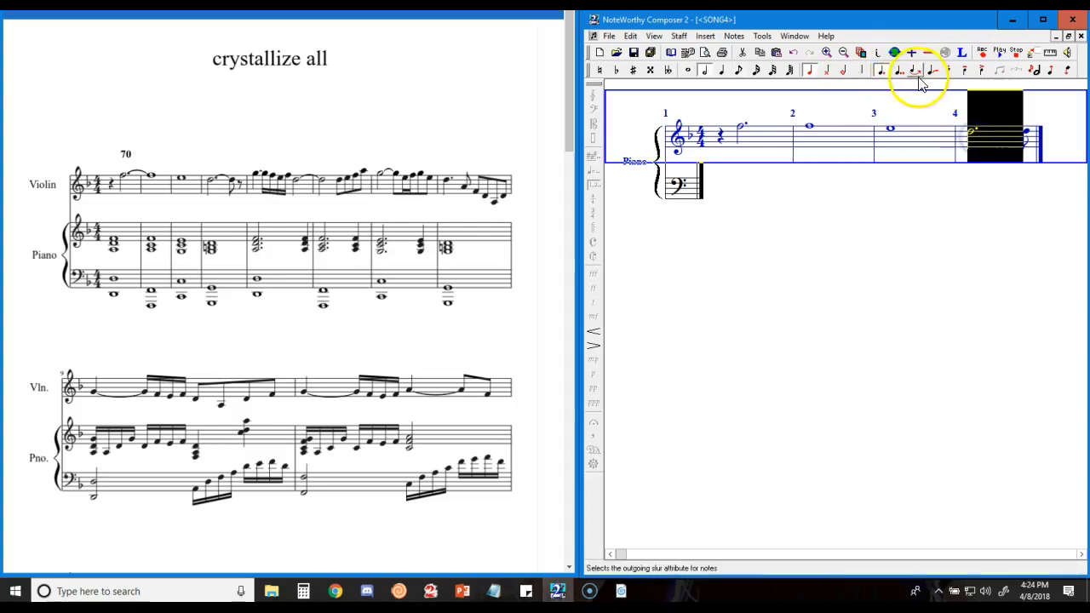
left_click(926, 73)
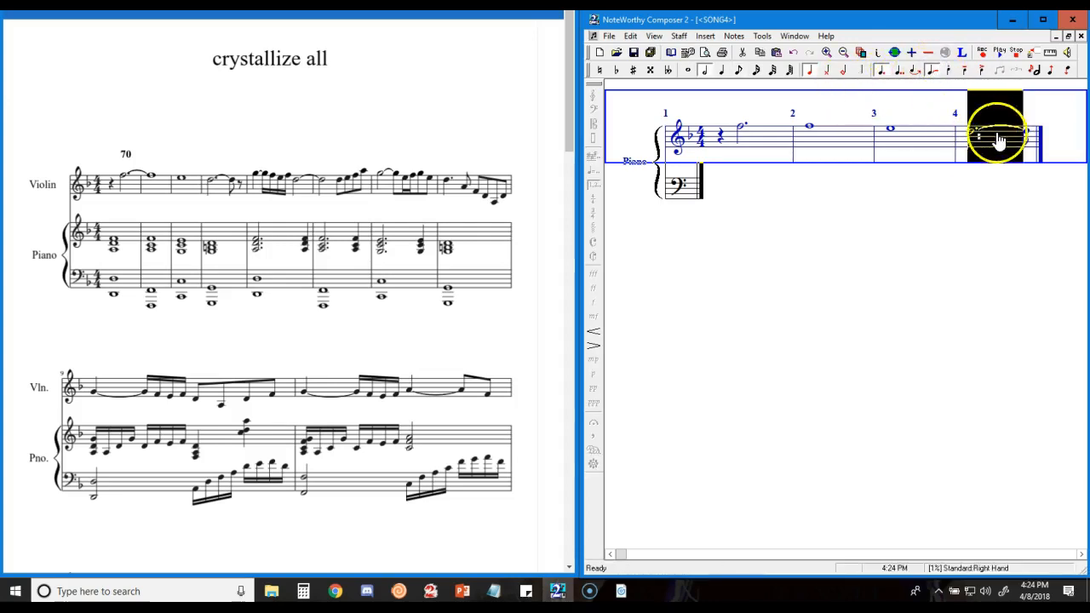
left_click(1030, 141)
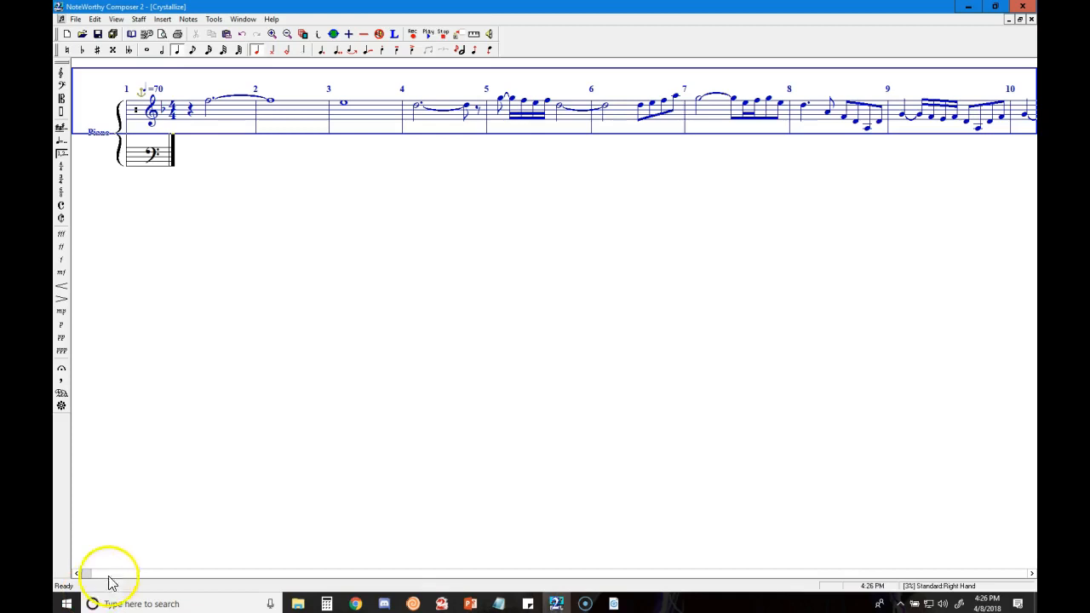
- Transpose the violin melody's staff by -5 semitones with the staff playback transposition updated
left_click(214, 18)
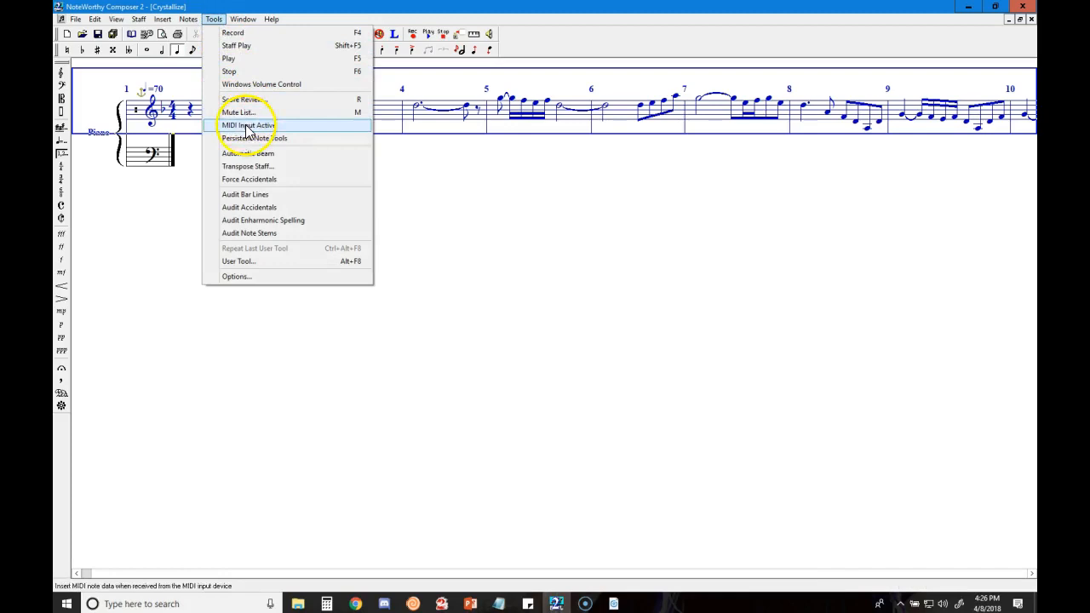
left_click(248, 166)
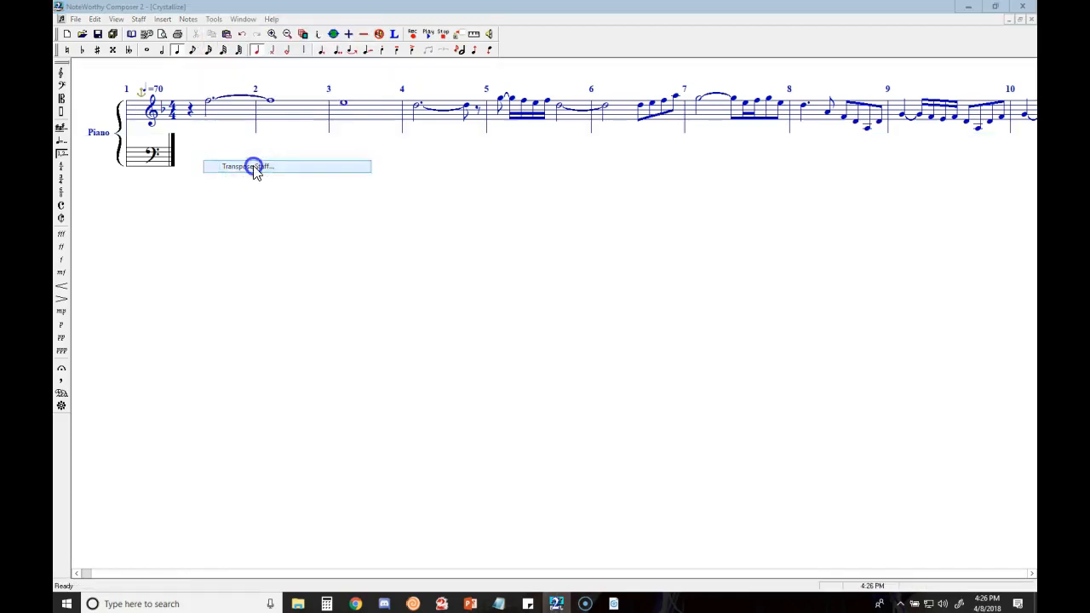
type("5")
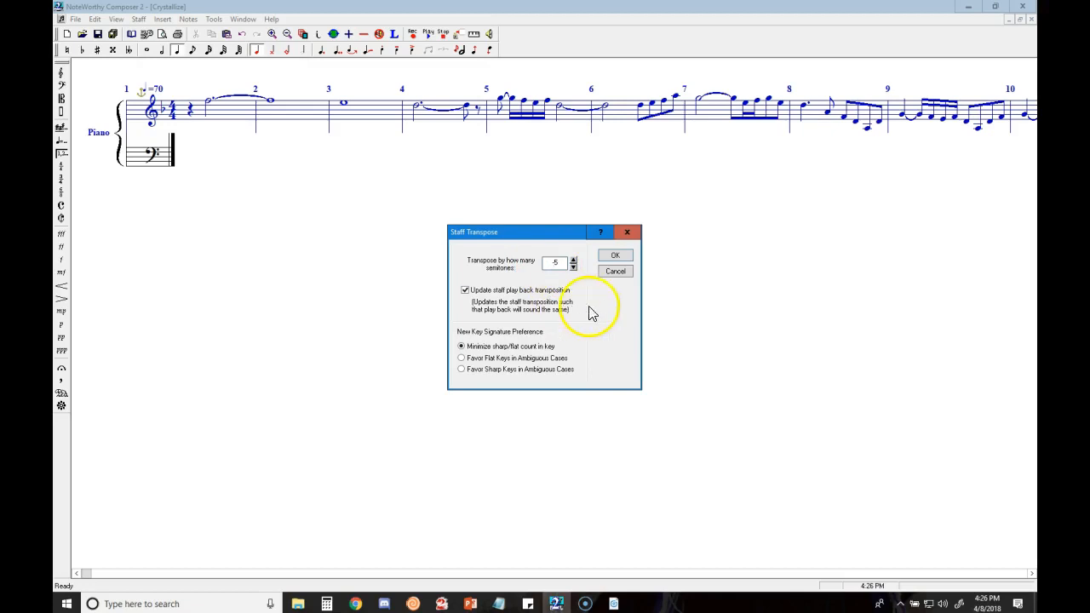
left_click(615, 256)
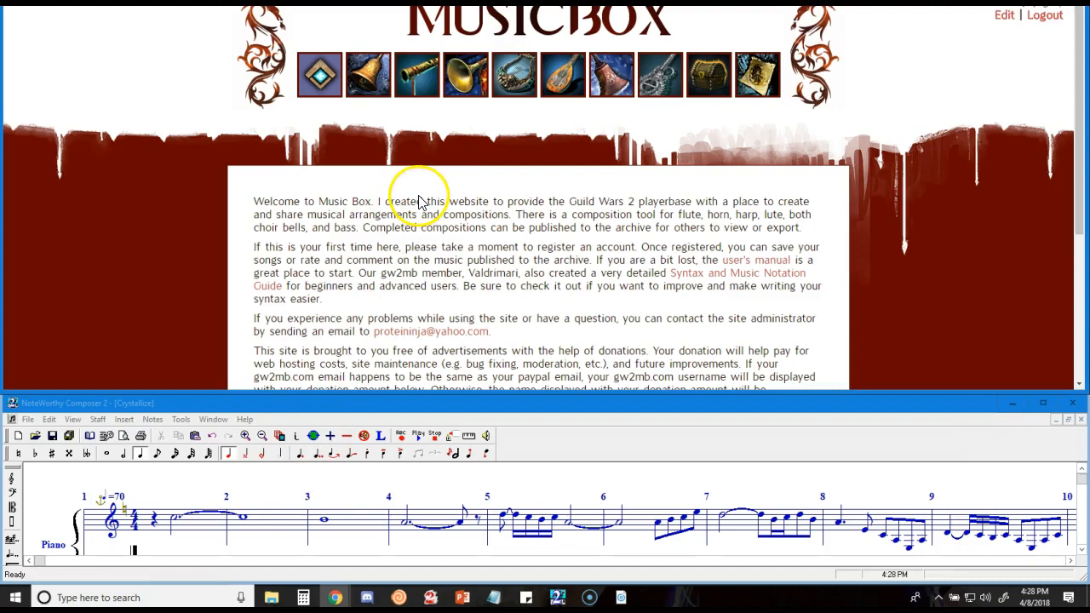
- Open the Harp composition tool on the Music Box website and name the song Crystallize
left_click(515, 78)
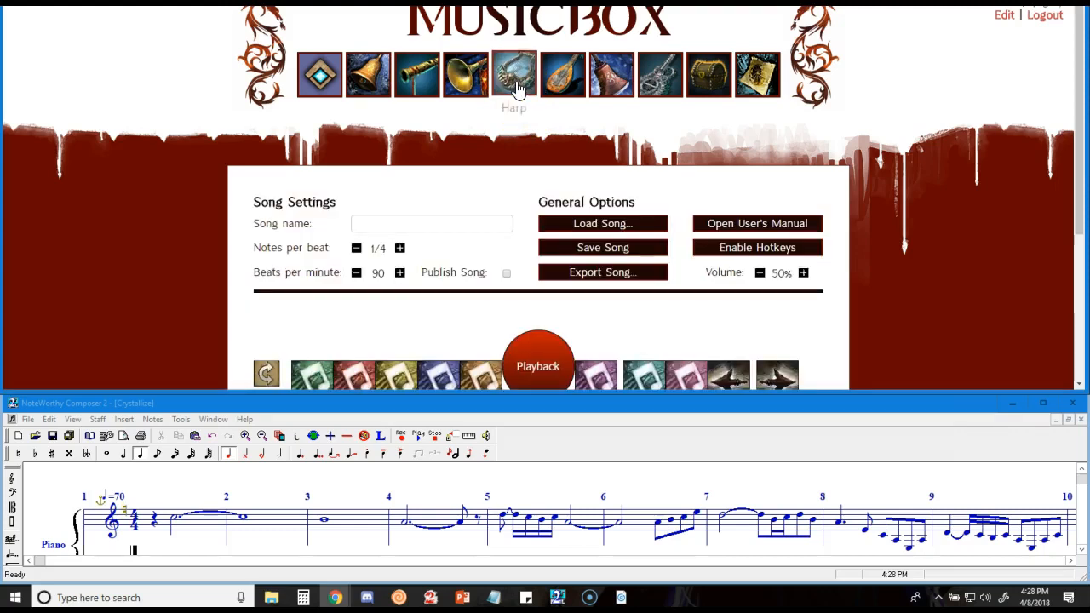
scroll(156, 163, "down", 3)
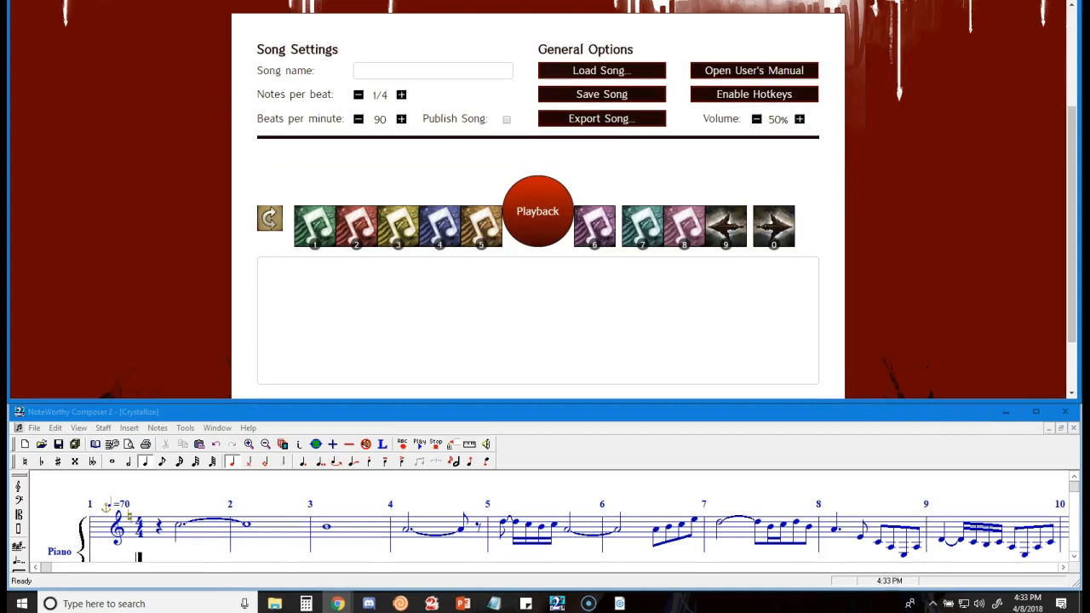
left_click(374, 71)
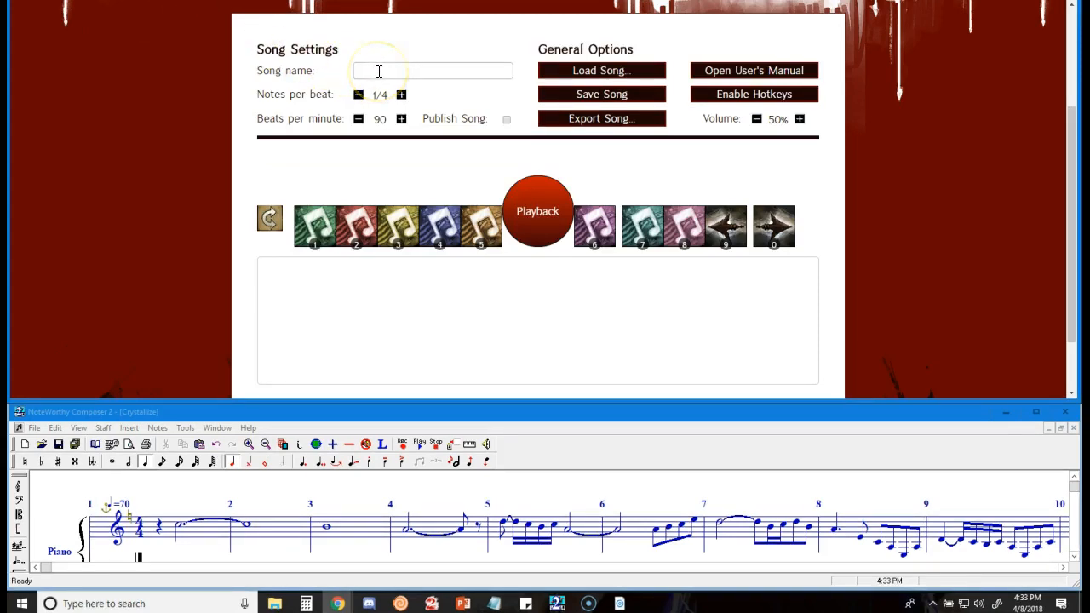
type("Crystallize")
- Set the song's notes per beat to 1/4 and its tempo to 70 beats per minute
left_click(401, 95)
left_click(359, 94)
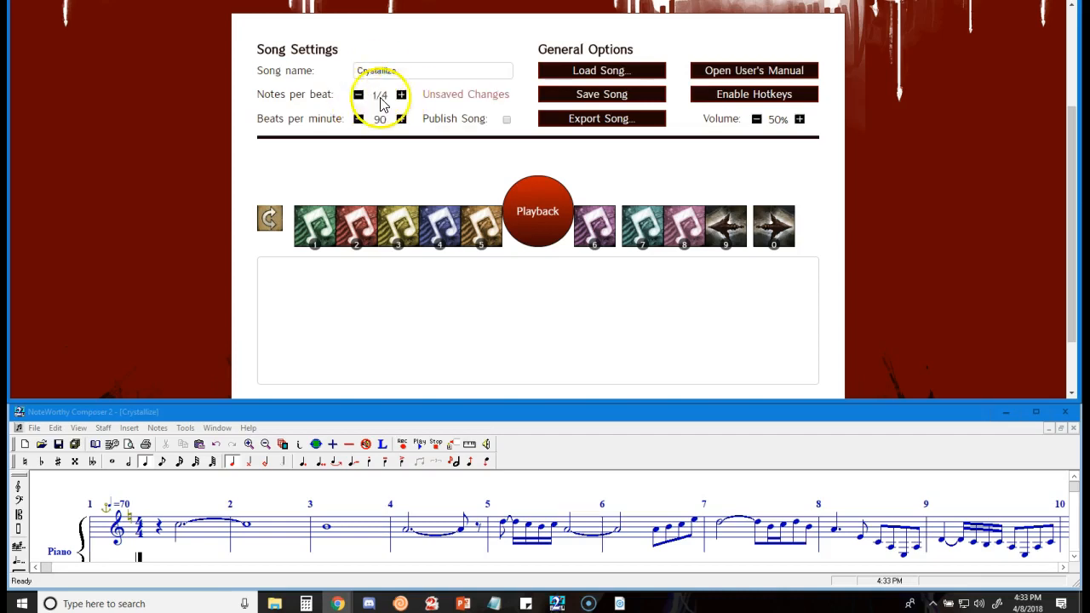
left_click(358, 119)
left_click(358, 118)
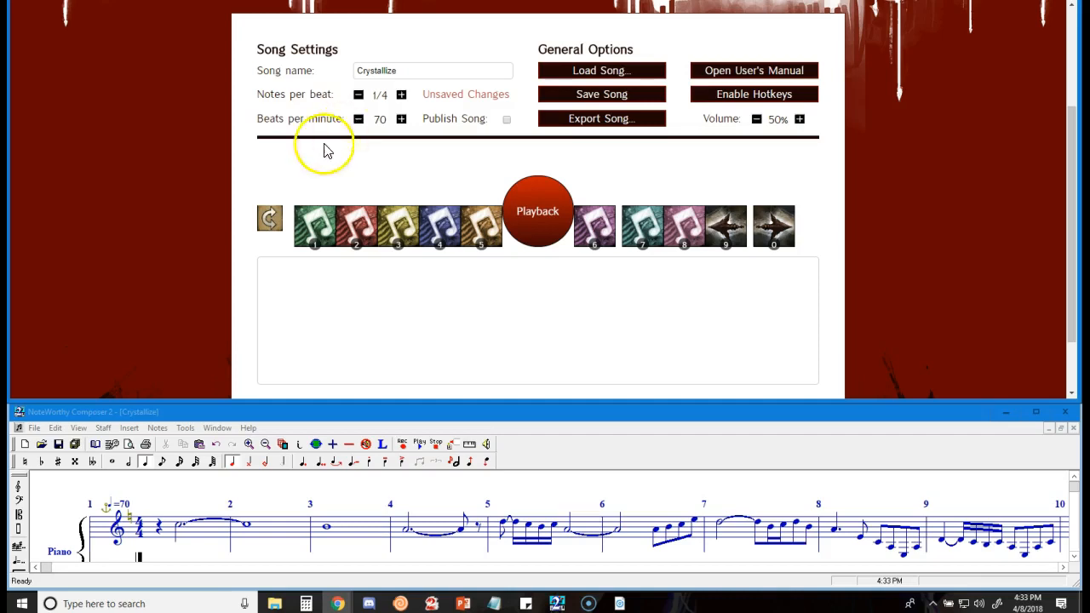
- Switch the harp's note bar from playback to note-entry mode
left_click(269, 221)
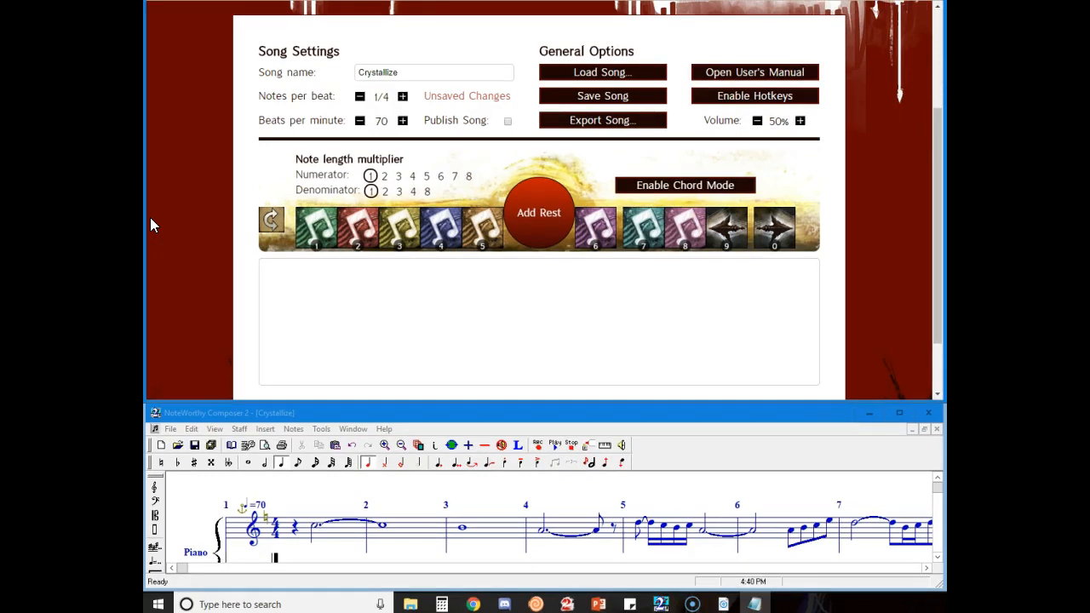
left_click(272, 223)
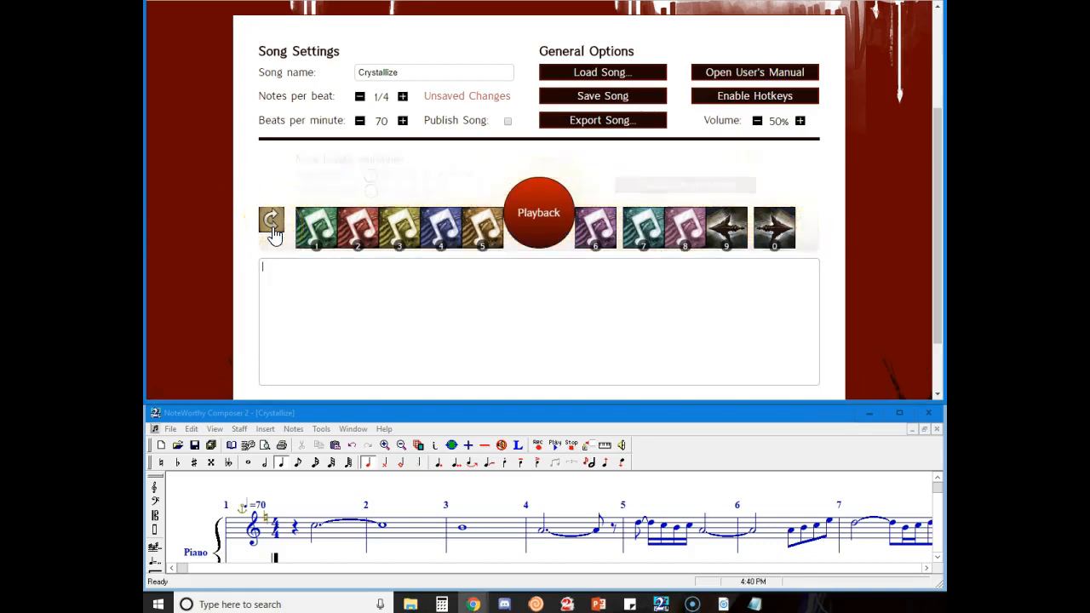
left_click(272, 228)
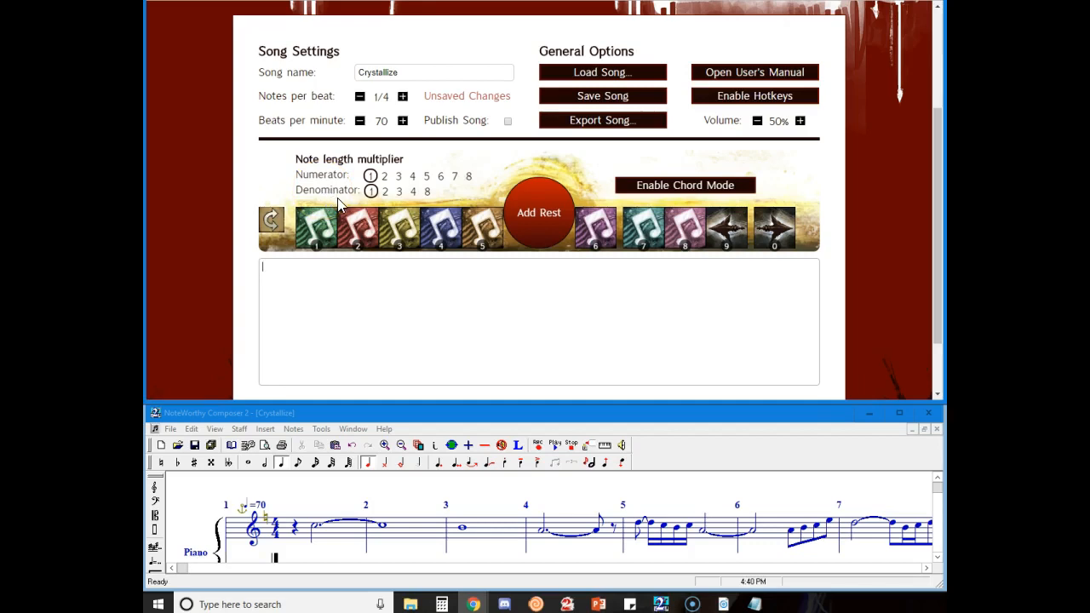
- Try note length multipliers with denominators 2, 3, 4 and 8, and with numerators 2 and 4 over denominator 1
left_click(387, 195)
left_click(399, 193)
left_click(413, 193)
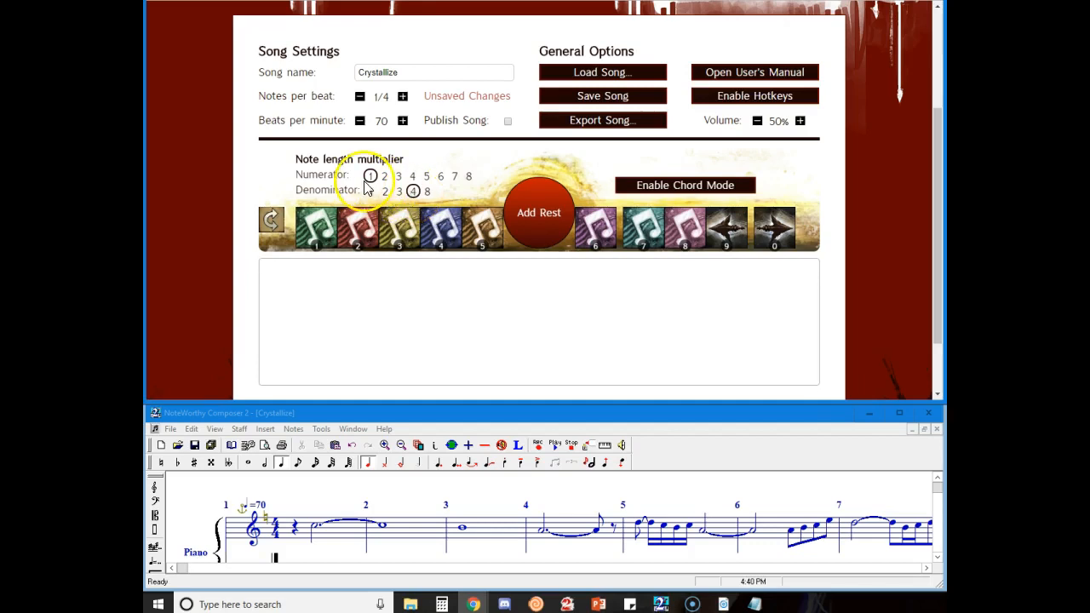
left_click(427, 193)
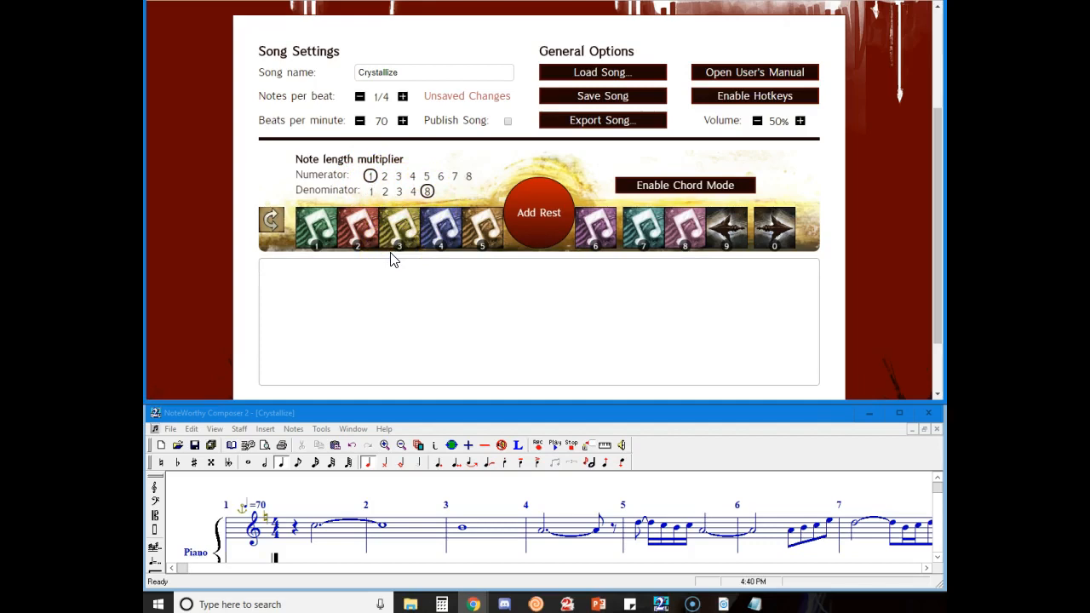
left_click(384, 176)
left_click(370, 191)
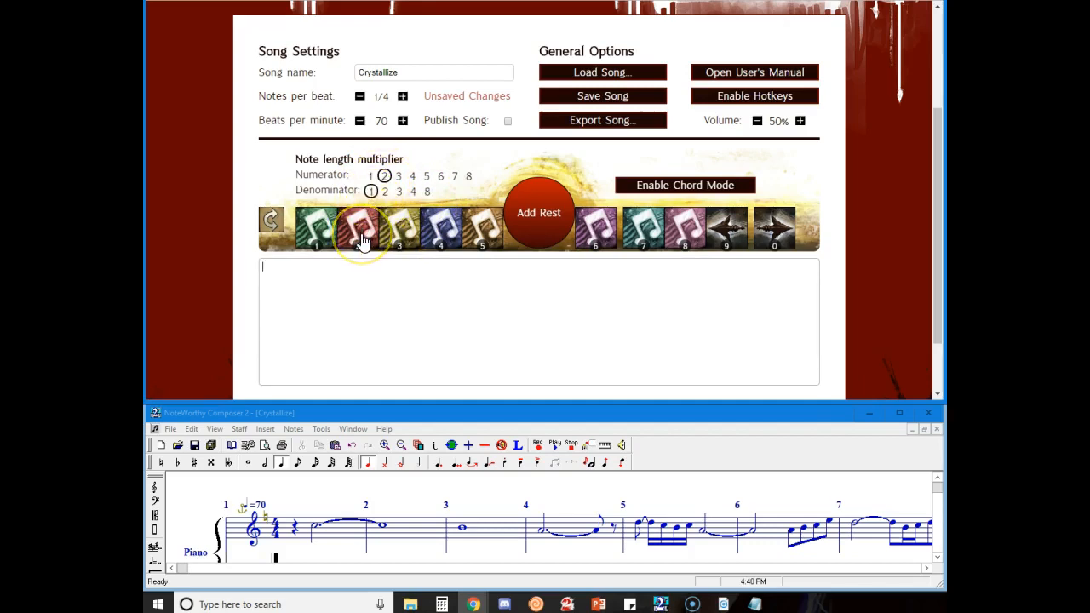
left_click(412, 177)
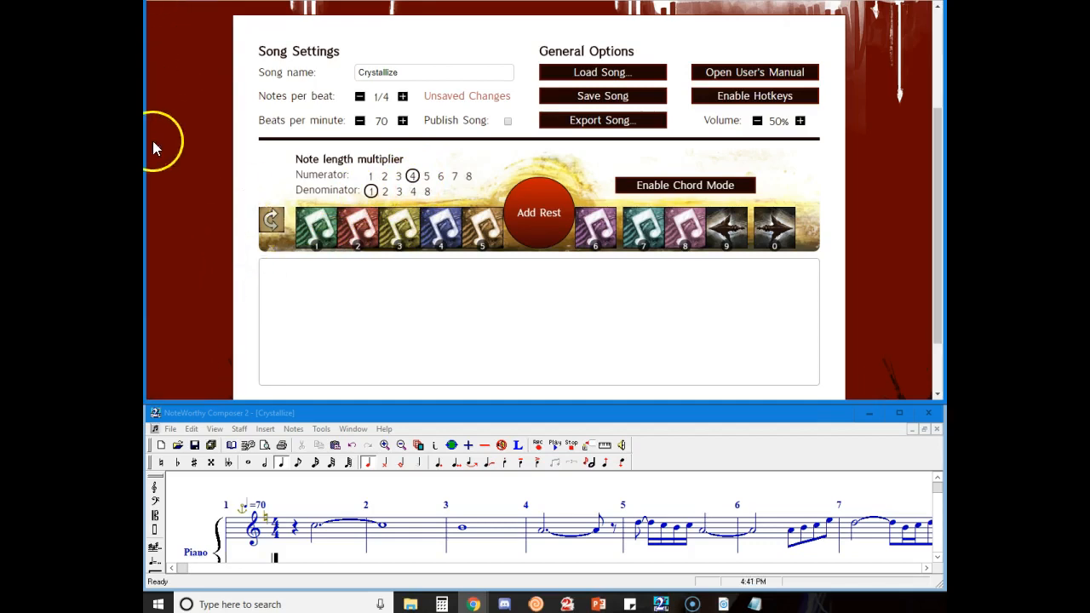
- Add a rest of length 1 followed by a high C of length 7 (c7) to the harp song
left_click(372, 176)
left_click(539, 217)
left_click(455, 177)
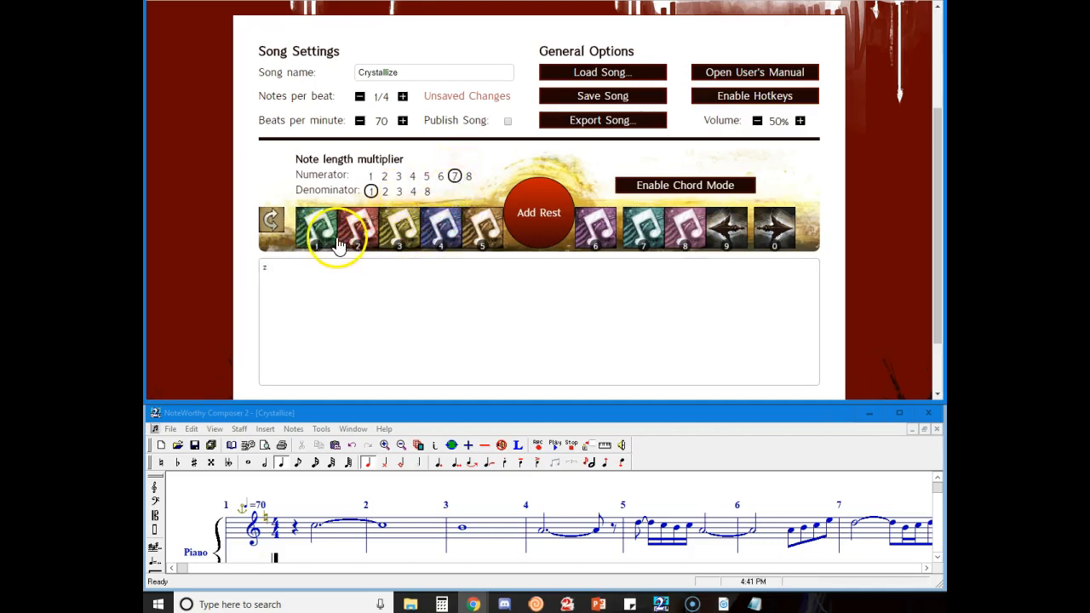
left_click(688, 231)
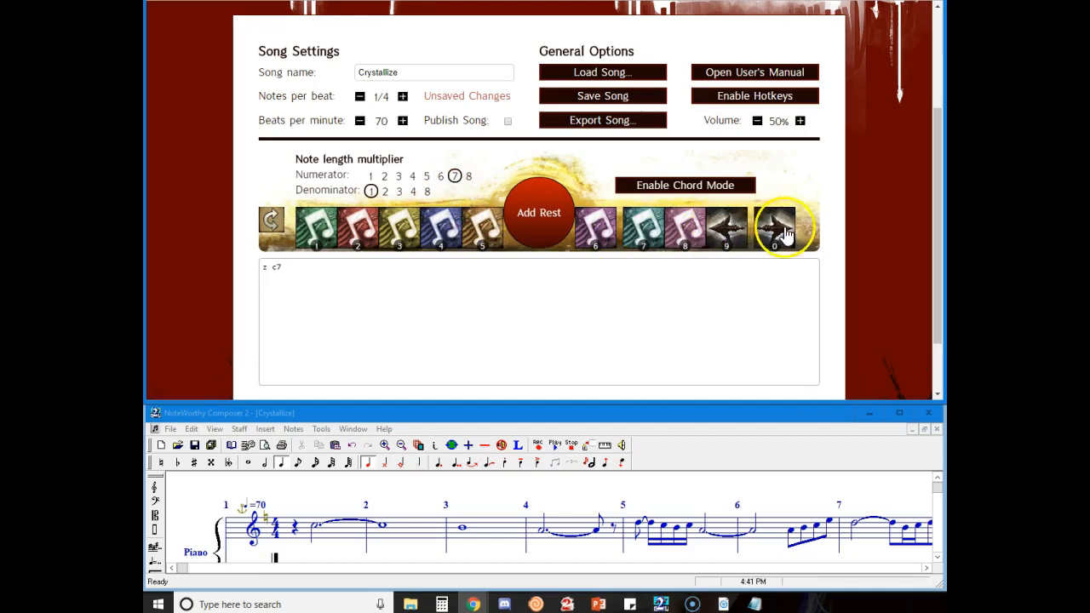
- Add a B of length 4 (B4) and an A of length 7/2 (A7/2) to the harp song
left_click(412, 176)
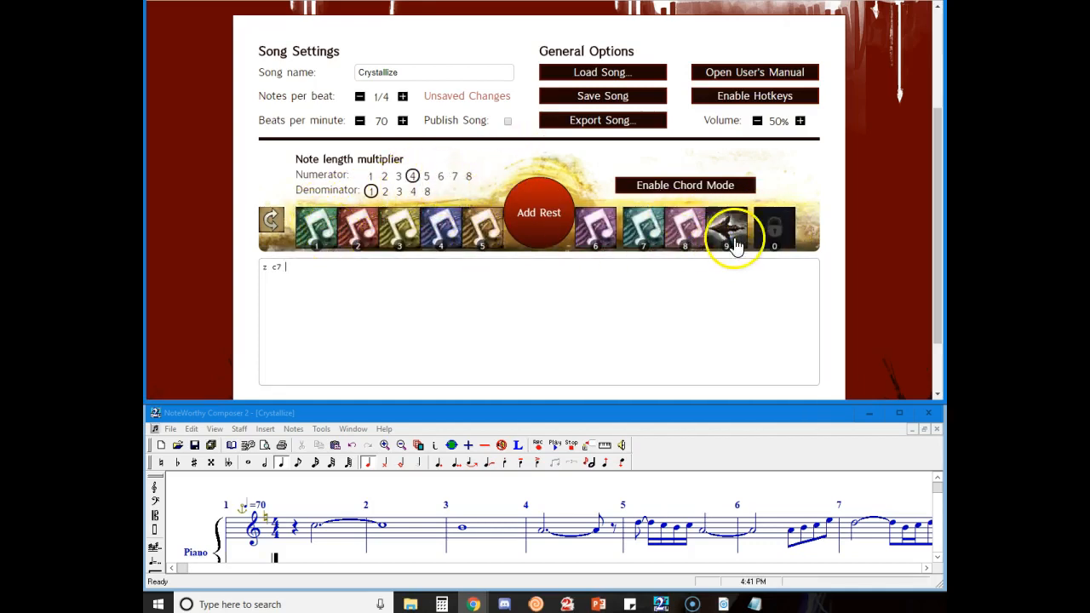
left_click(646, 237)
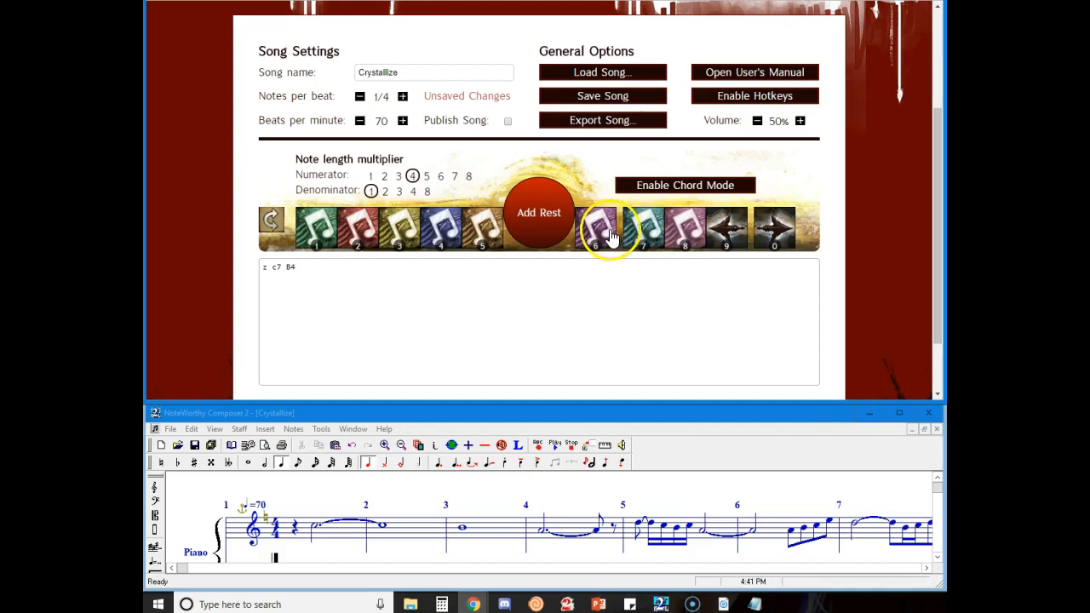
left_click(413, 181)
left_click(454, 176)
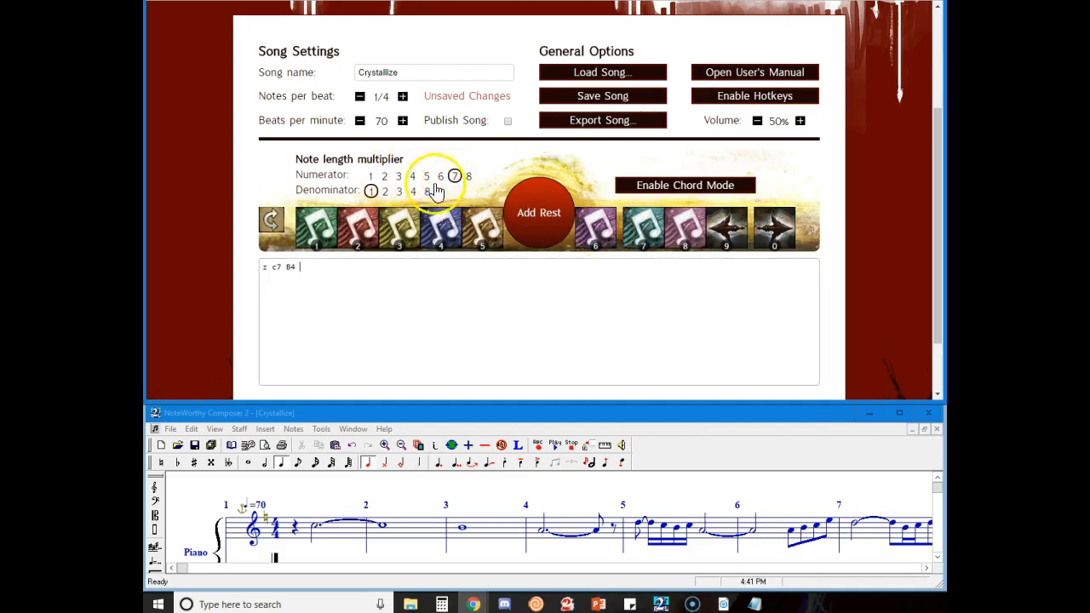
left_click(385, 193)
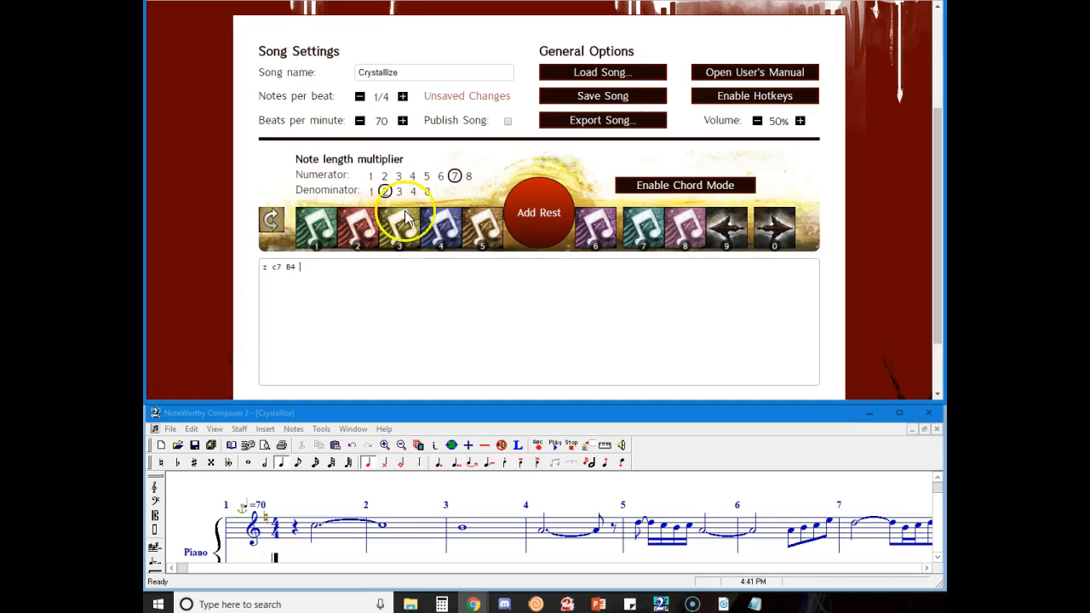
left_click(601, 245)
left_click(600, 244)
- Add a half-length rest (z/2) followed by a high D of length 3/4 (d3/4)
left_click(371, 176)
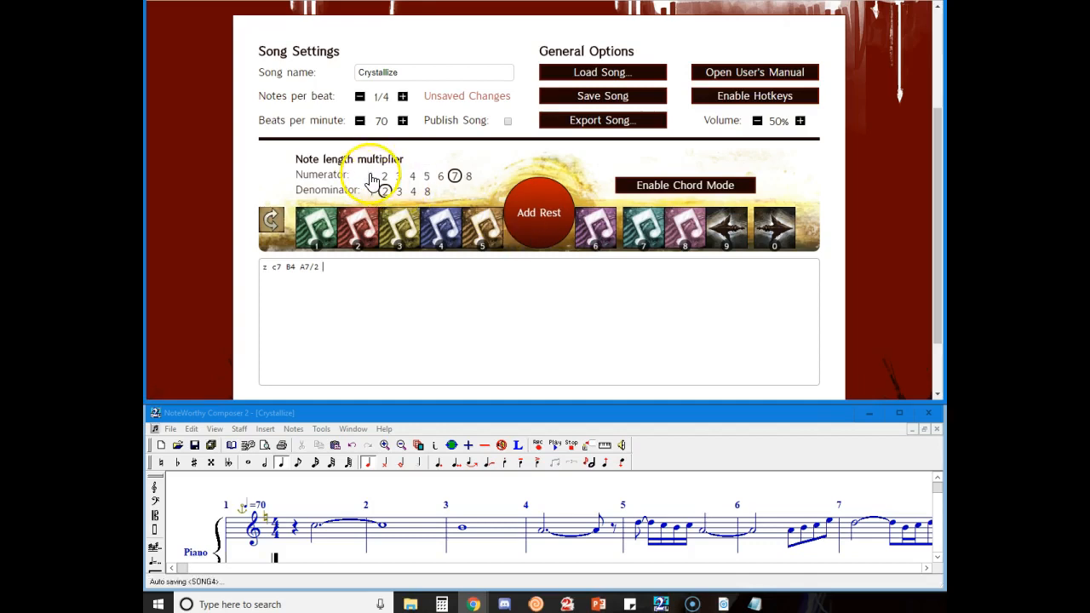
left_click(545, 220)
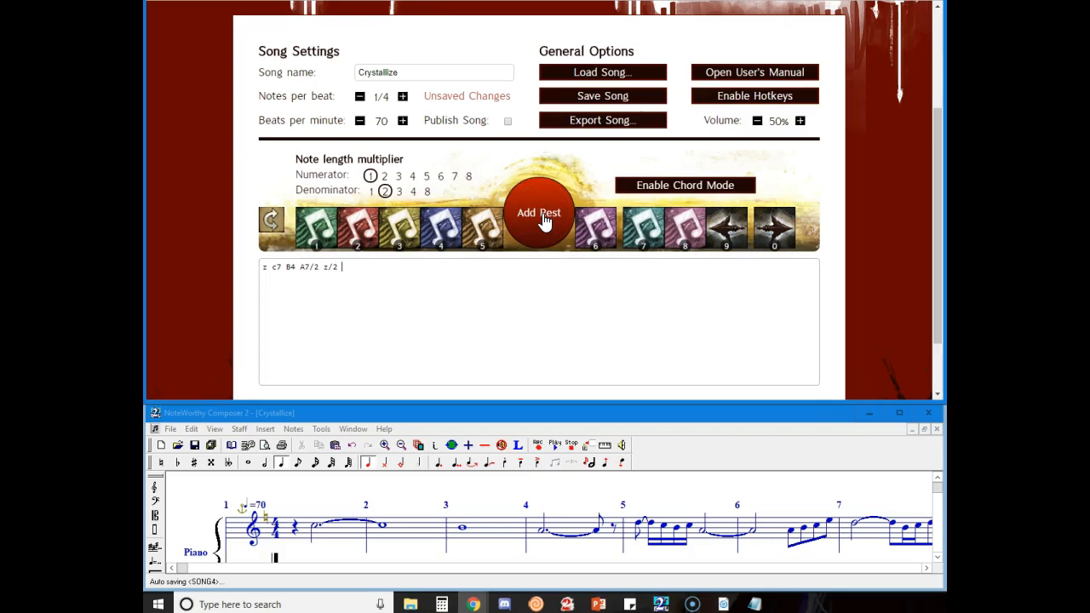
left_click(413, 199)
left_click(398, 176)
left_click(413, 192)
left_click(669, 234)
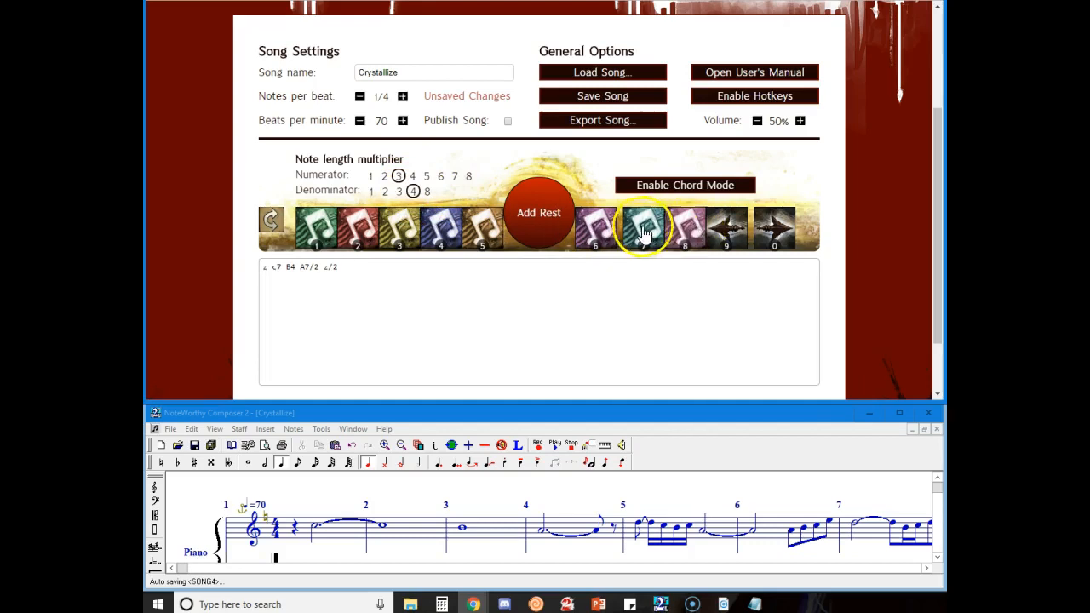
left_click(775, 226)
left_click(360, 235)
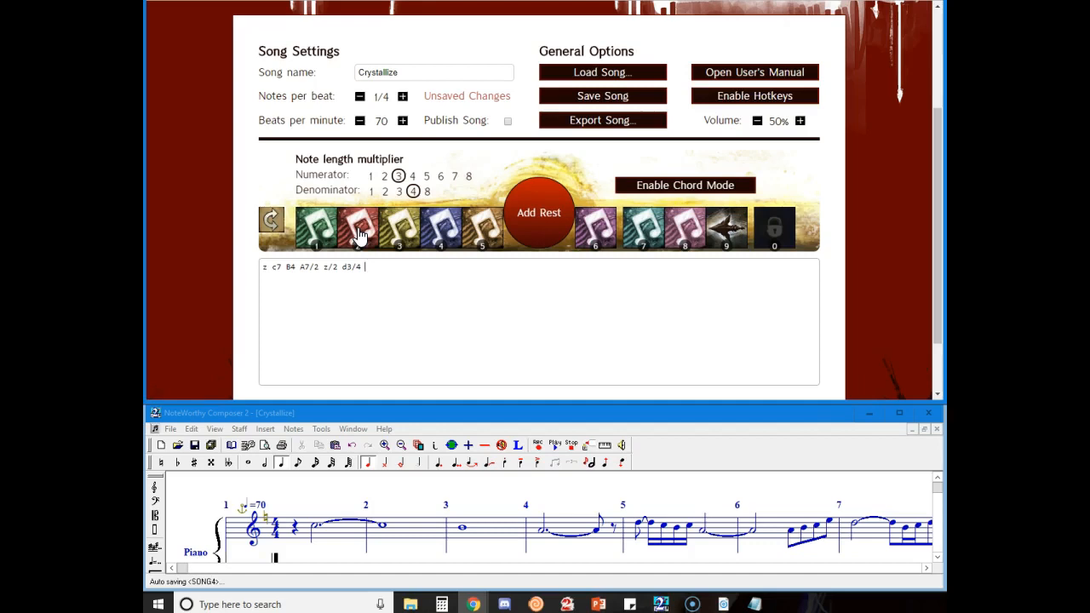
- Add the quarter-length notes c/4, B/4, c/4 and A/4 to the harp song
left_click(372, 177)
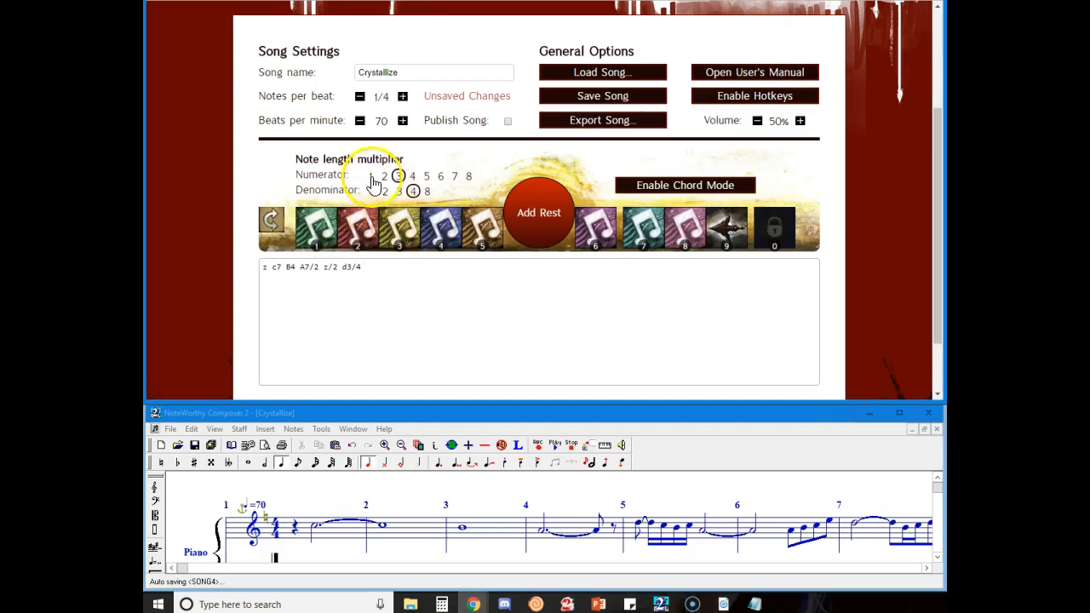
left_click(327, 233)
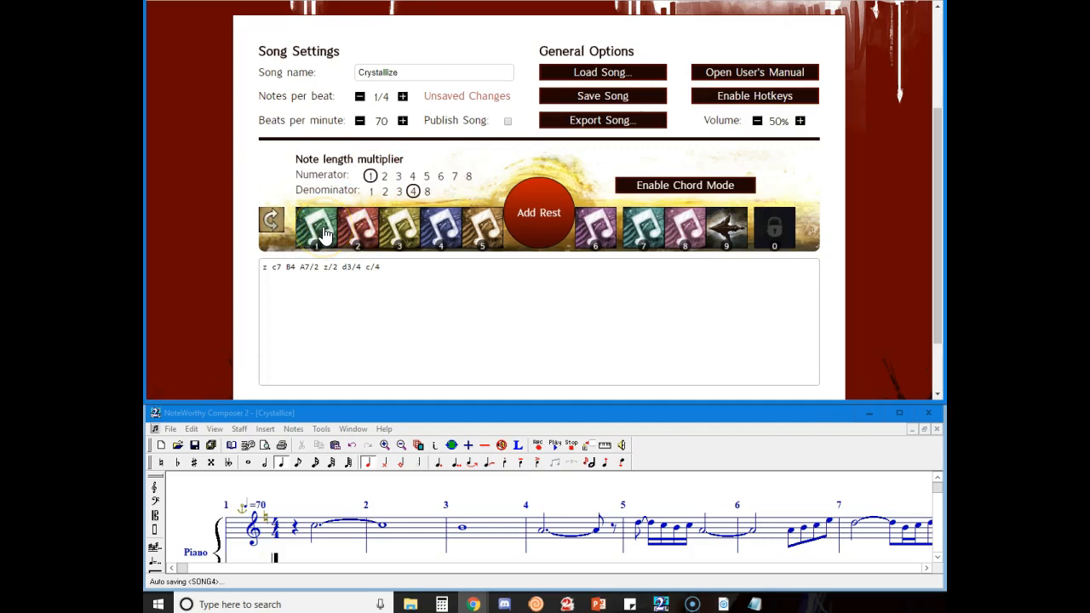
left_click(729, 233)
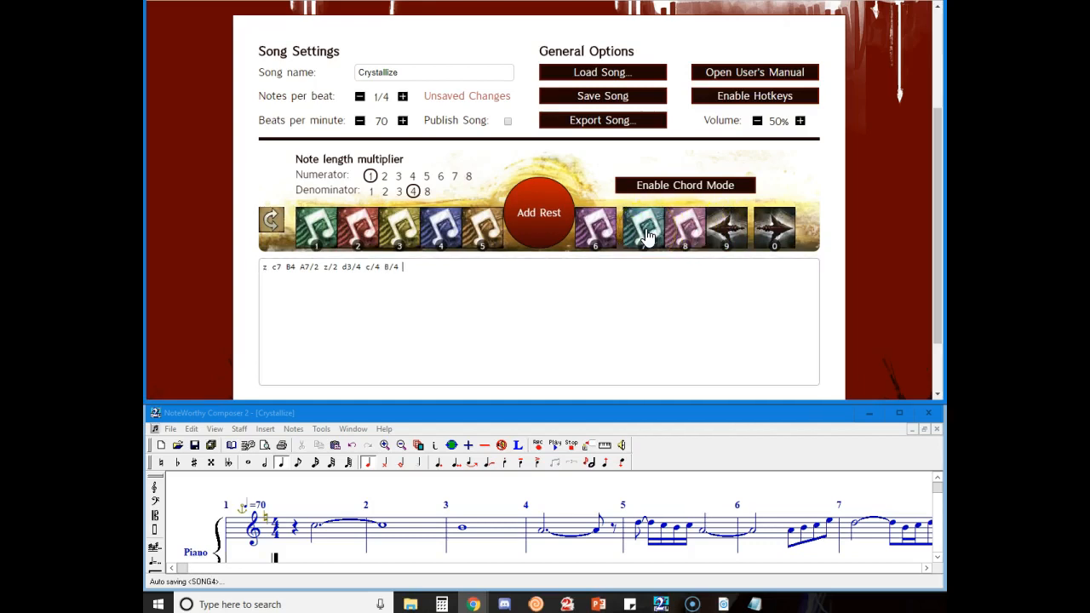
left_click(692, 235)
left_click(691, 235)
left_click(596, 231)
- Add the half-length notes A/2, B/2, c/2 and e/2 to the harp song
left_click(385, 191)
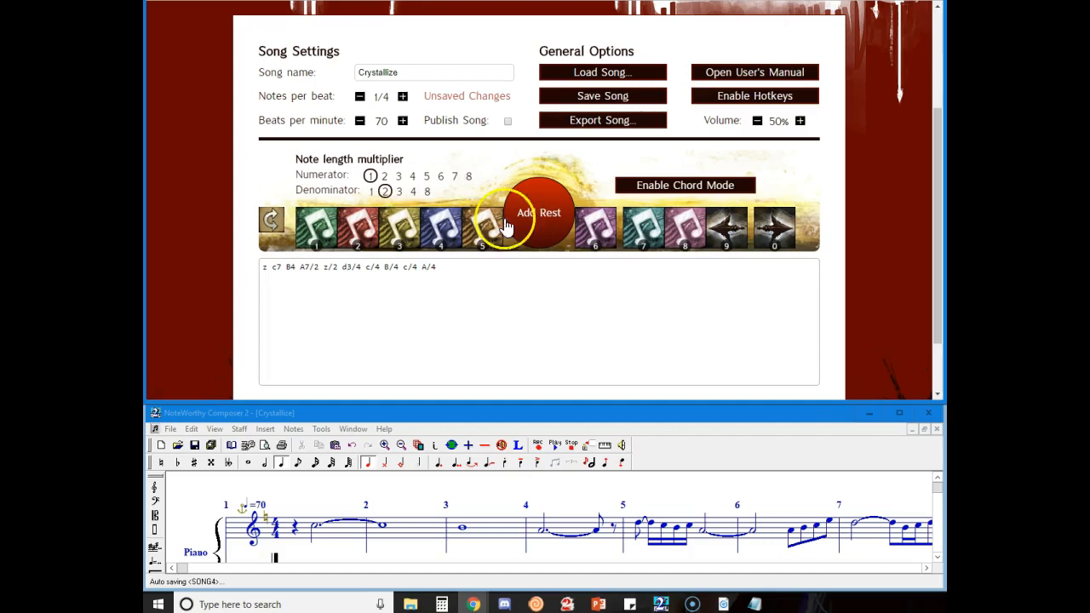
left_click(597, 237)
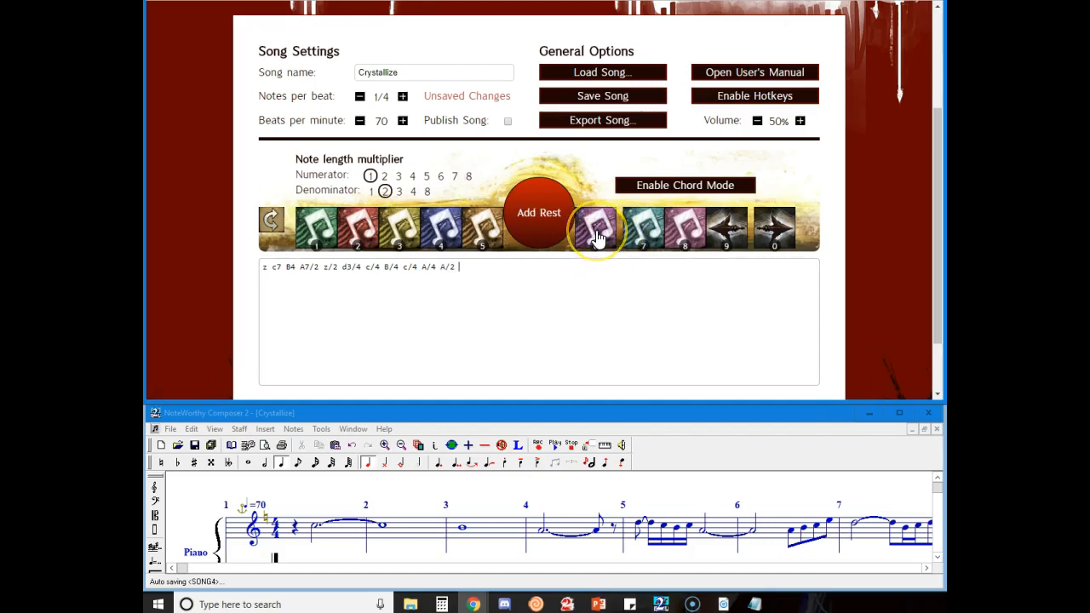
left_click(645, 234)
left_click(686, 231)
left_click(780, 235)
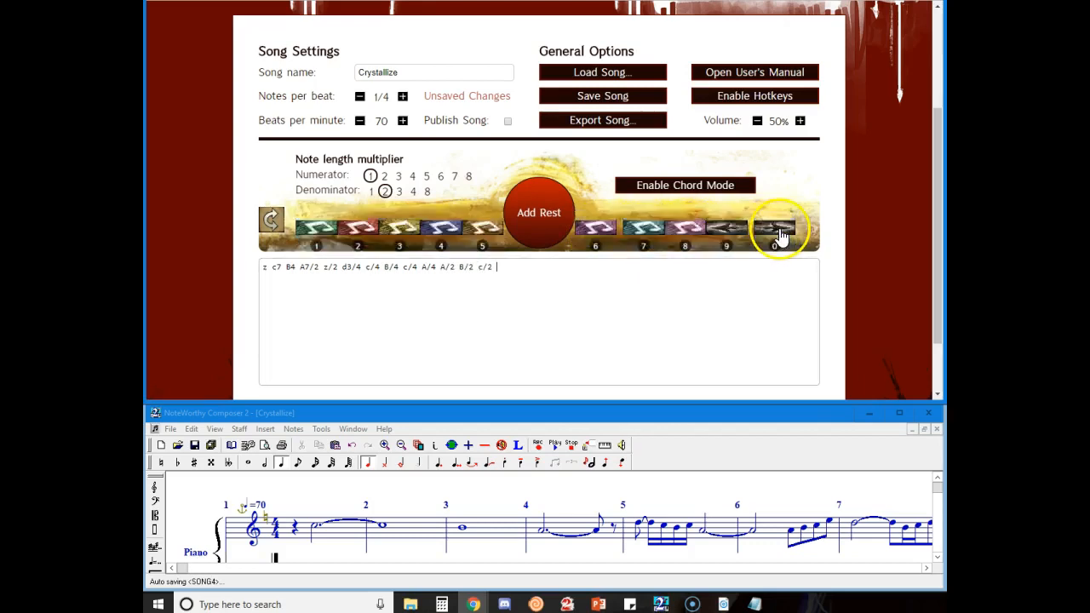
left_click(404, 232)
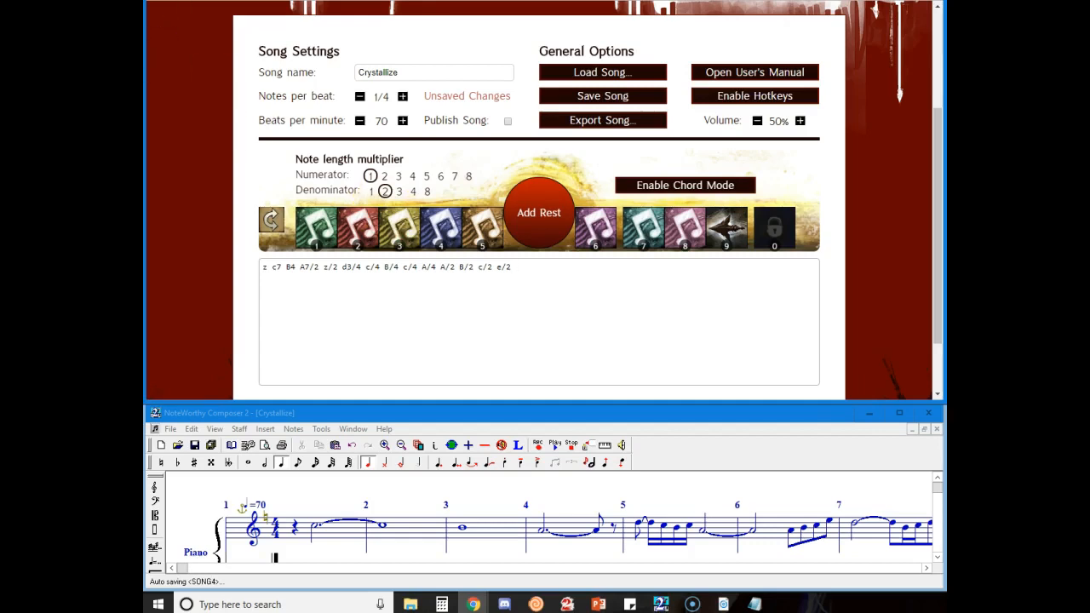
- Continue the song text with d5/2 B/4 c/4 d/2 B/2 A3/2 E/2 C/2 A,/2 E,/2 A,/2 and the remaining measures
left_click(521, 267)
type("d/2 B/4 c/4")
type("A,/2 E,/2 A,/2")
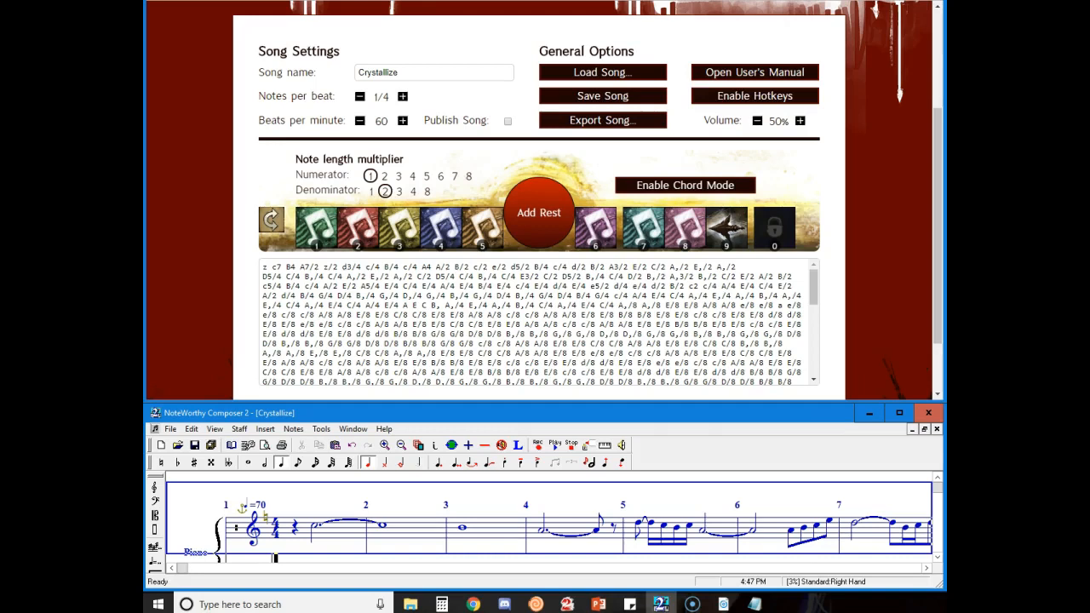
- Save the song, export it and copy the entire AutoHotkey script
left_click(569, 99)
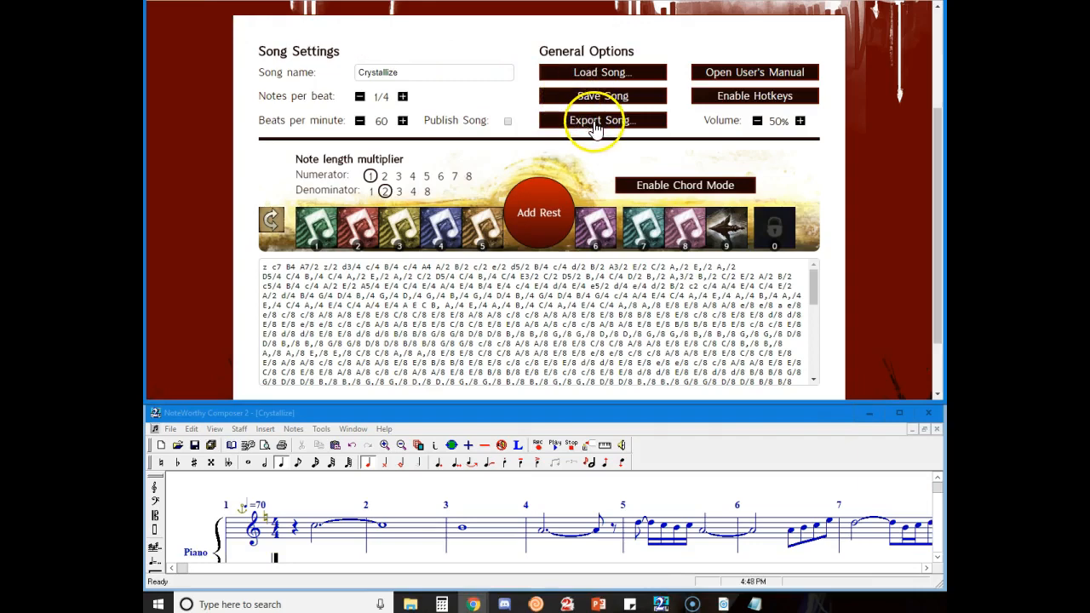
left_click(595, 122)
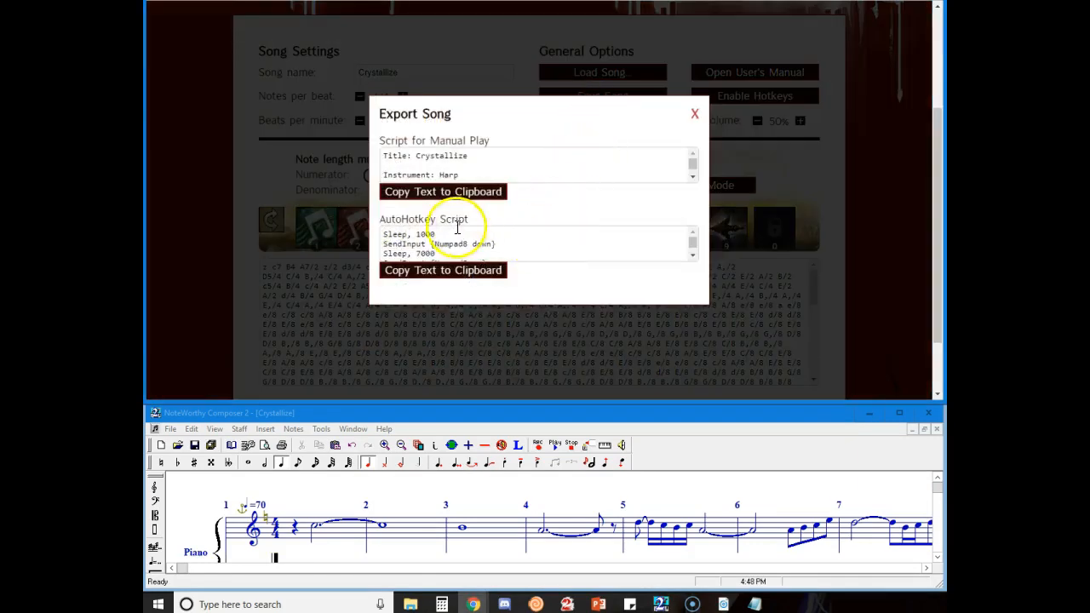
left_click(544, 248)
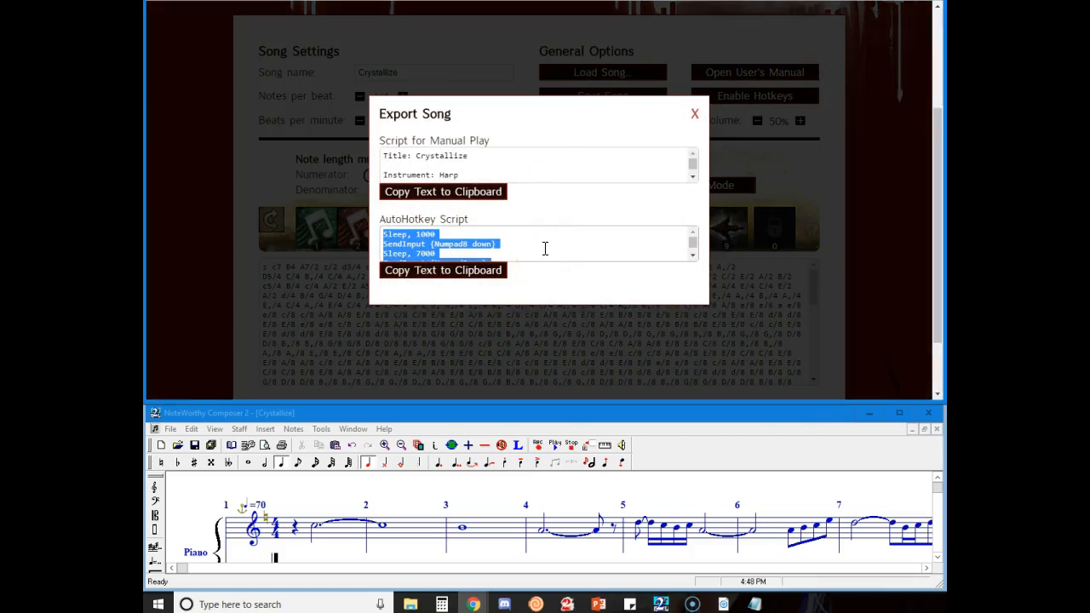
left_click(551, 245)
left_click(695, 114)
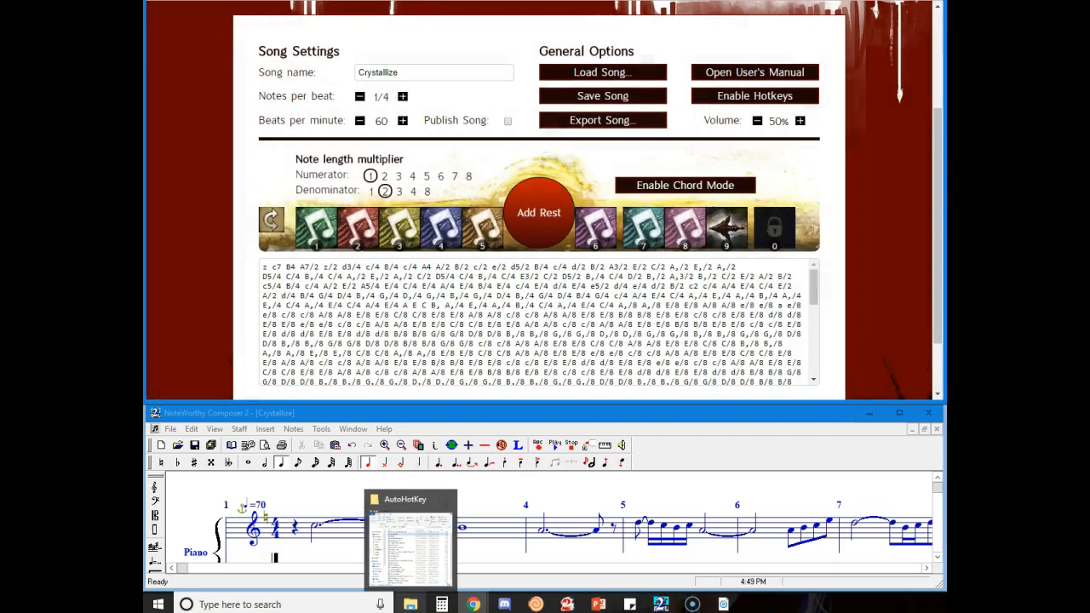
- Open Template.ahk from the AutoHotKey folder for editing and replace the commands below 1:: with the copied script
left_click(411, 607)
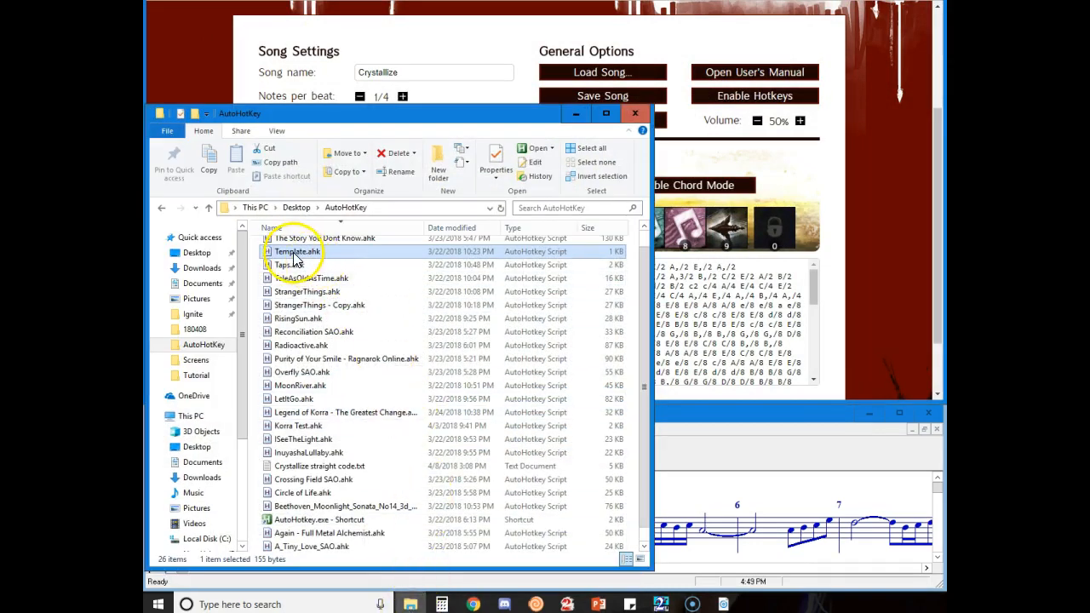
right_click(294, 259)
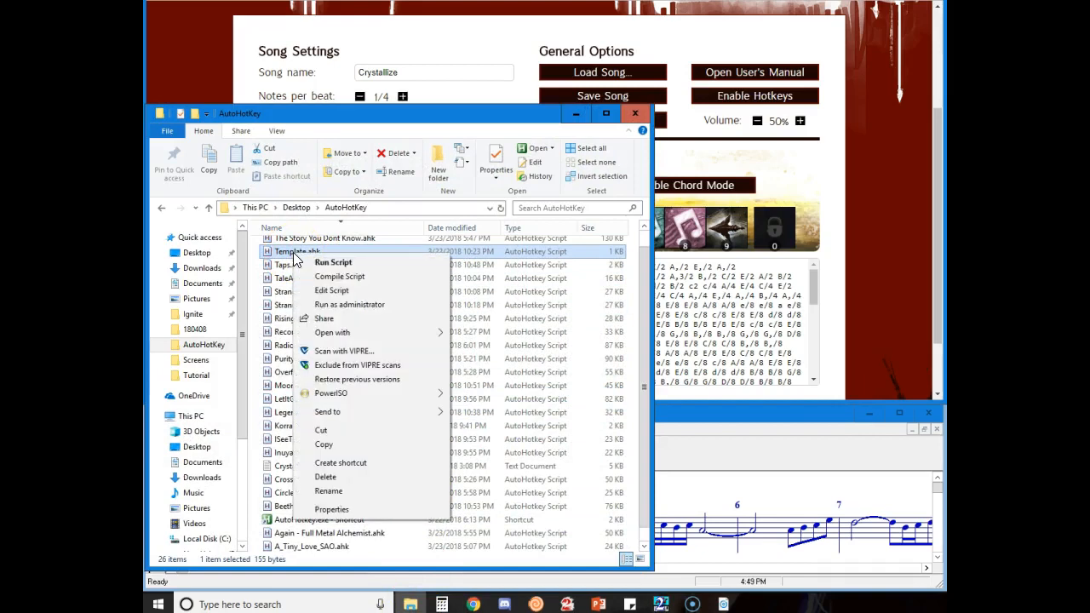
left_click(340, 298)
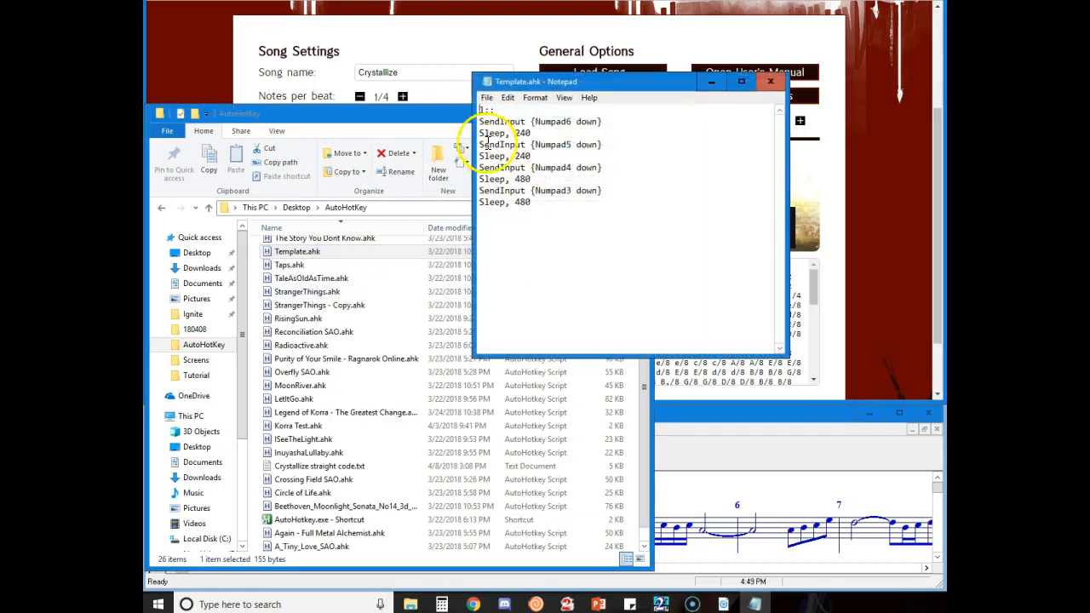
left_click_drag(479, 121, 580, 233)
key("BackSpace")
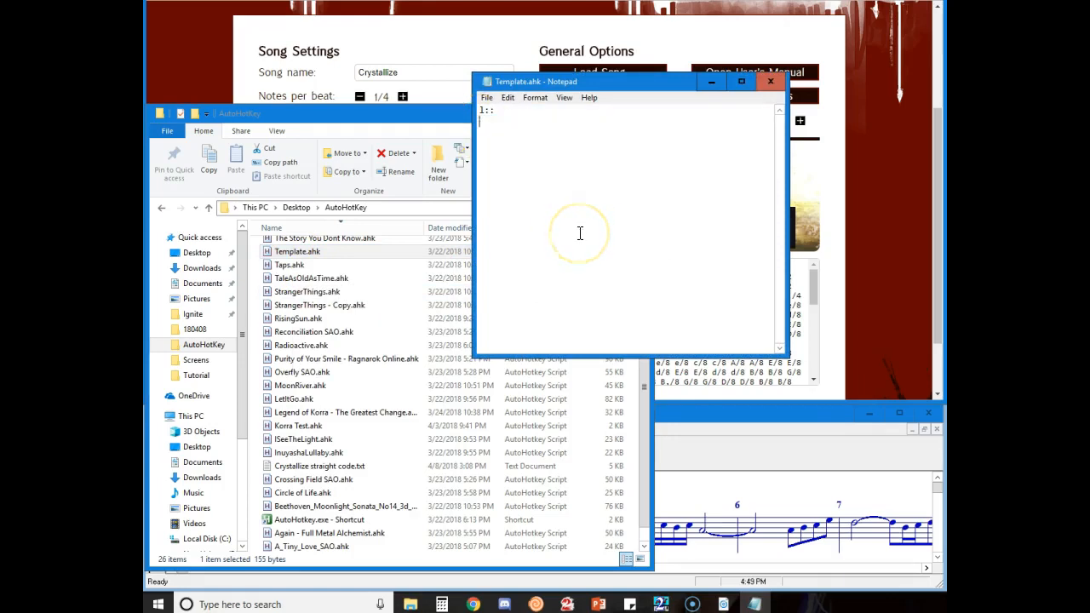
key("ctrl+v")
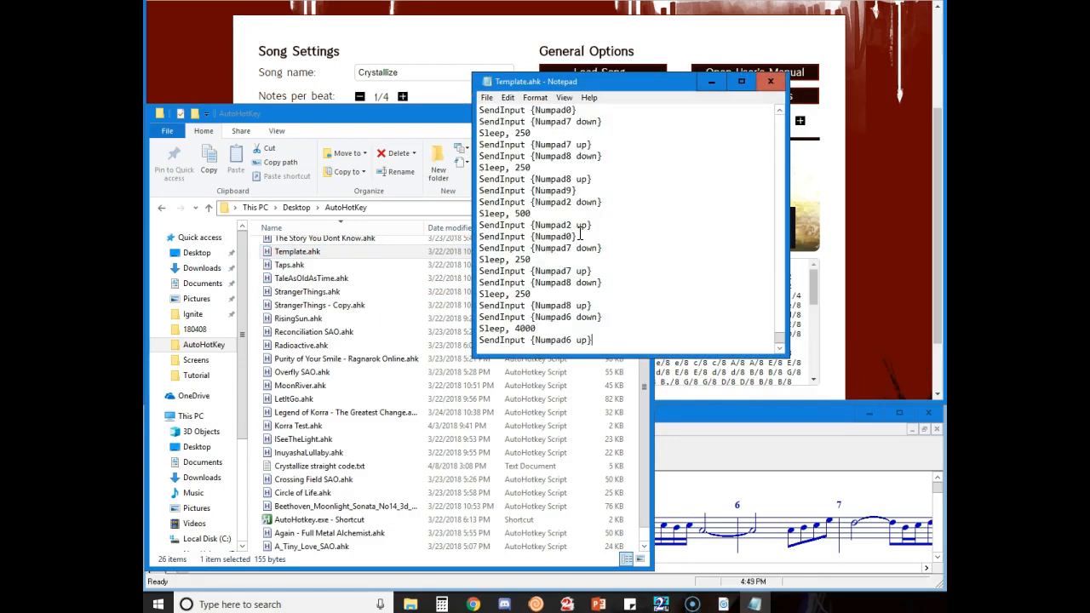
- Save the edited script as a new file named Crystallize.ahk with the All Files type, and close it
left_click(487, 98)
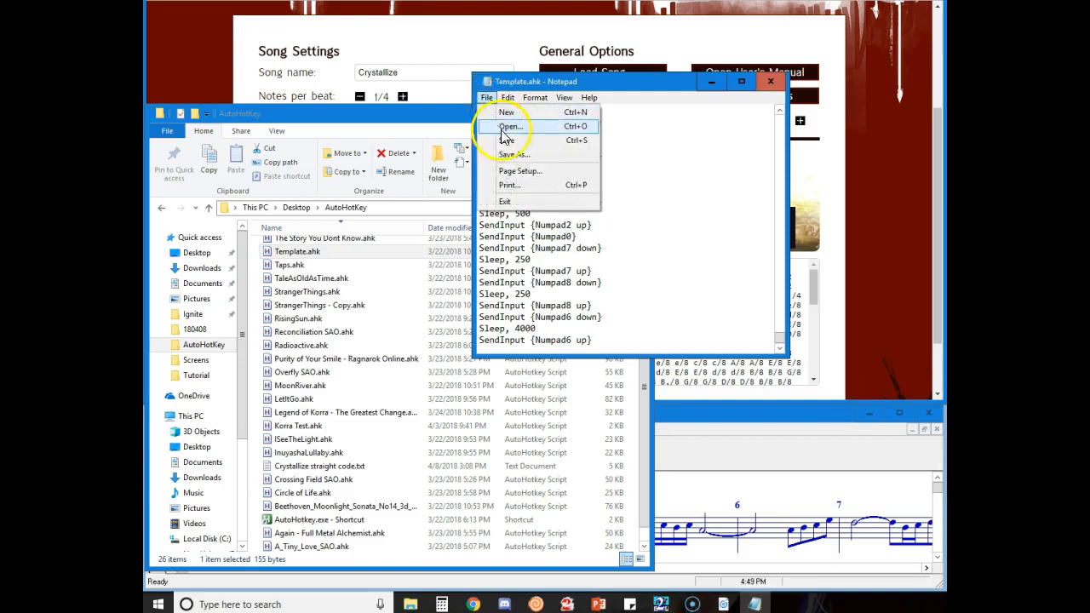
left_click(514, 154)
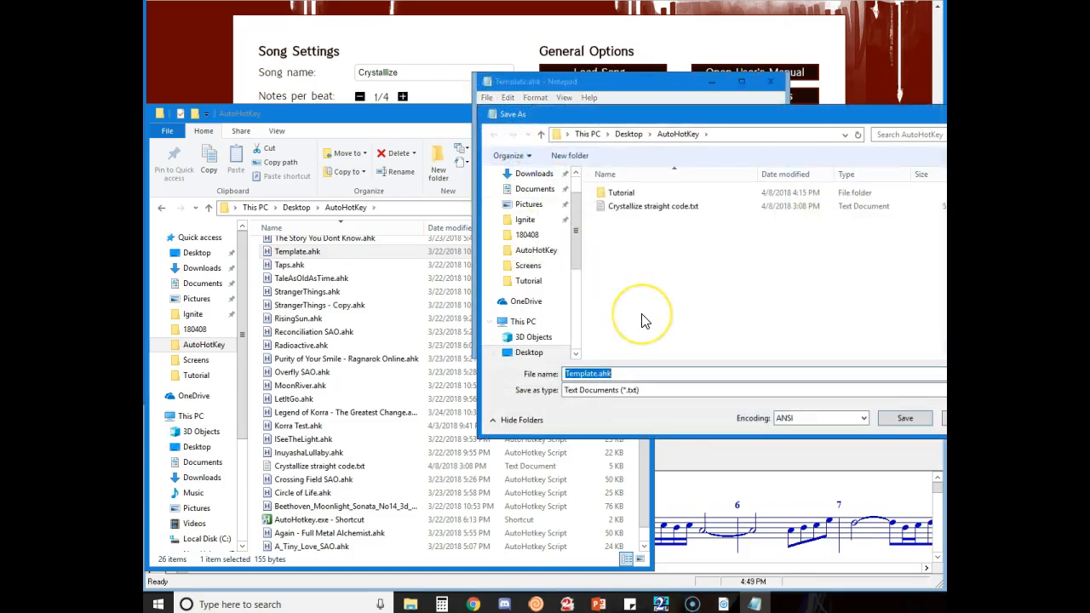
type("Crylsta")
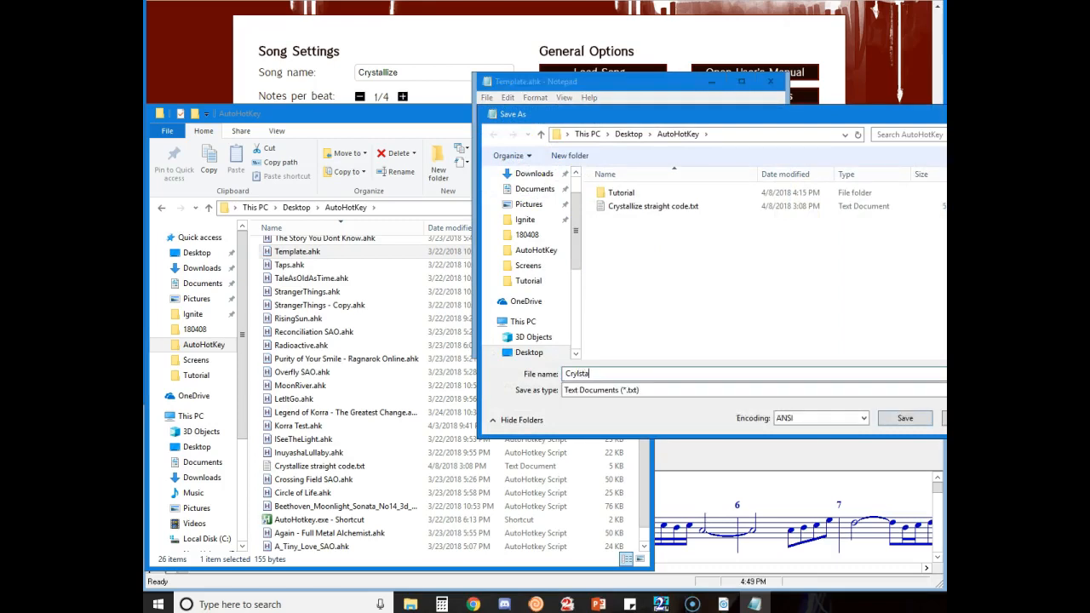
key("BackSpace")
type("st")
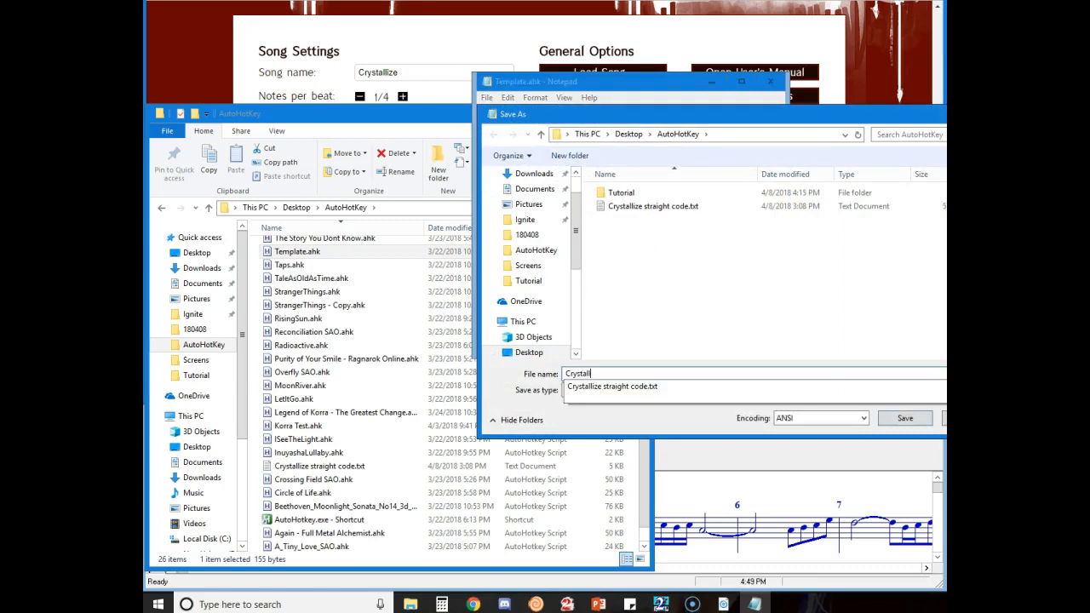
left_click(730, 268)
left_click(635, 390)
left_click(615, 413)
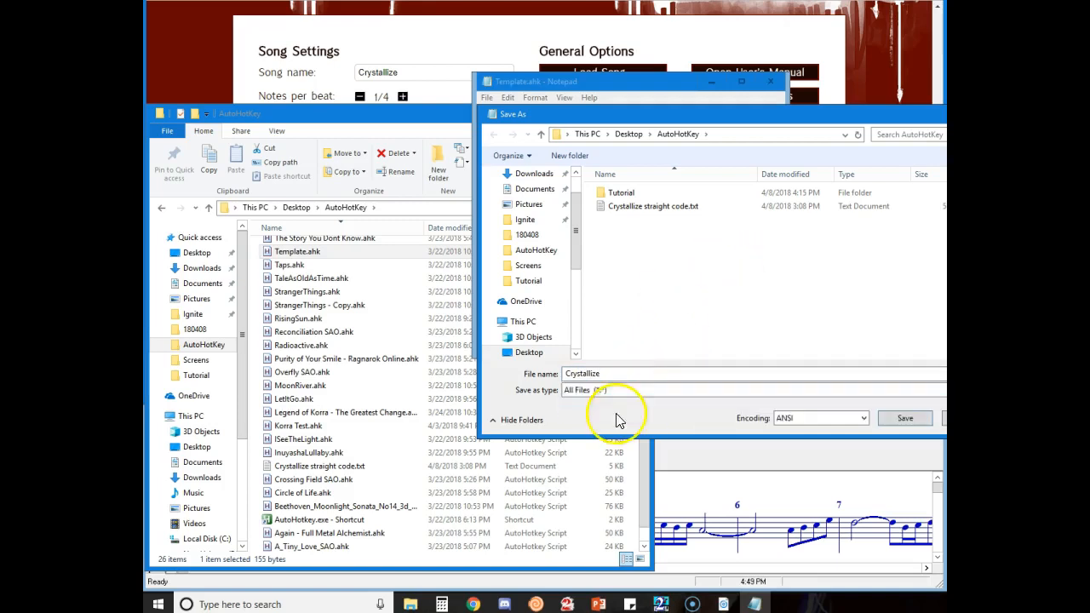
double_click(610, 375)
left_click(615, 373)
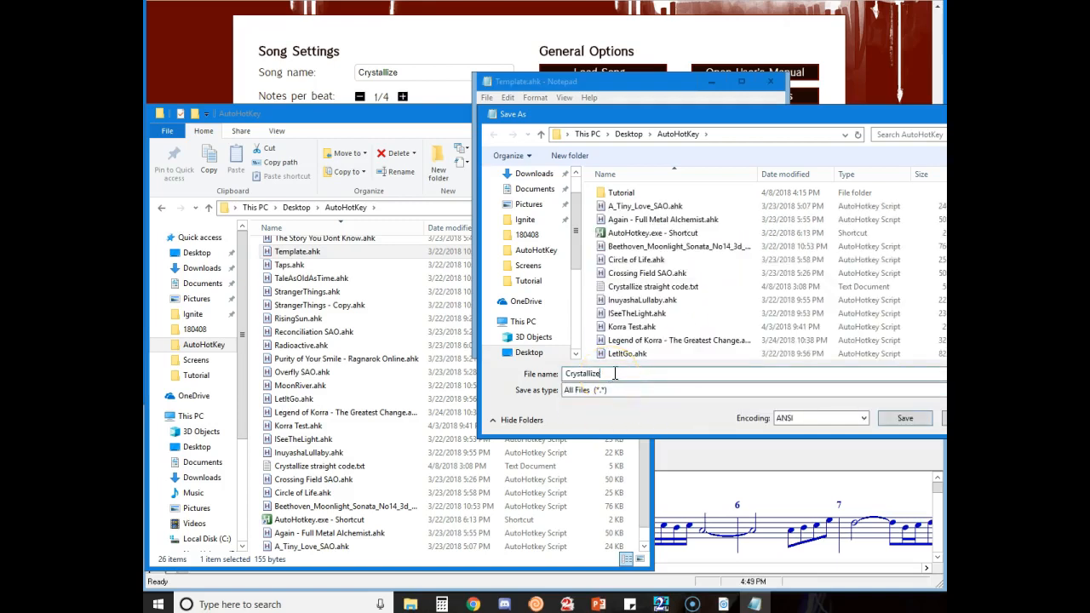
type(".ahk")
left_click_drag(700, 117, 645, 114)
left_click_drag(723, 116, 645, 95)
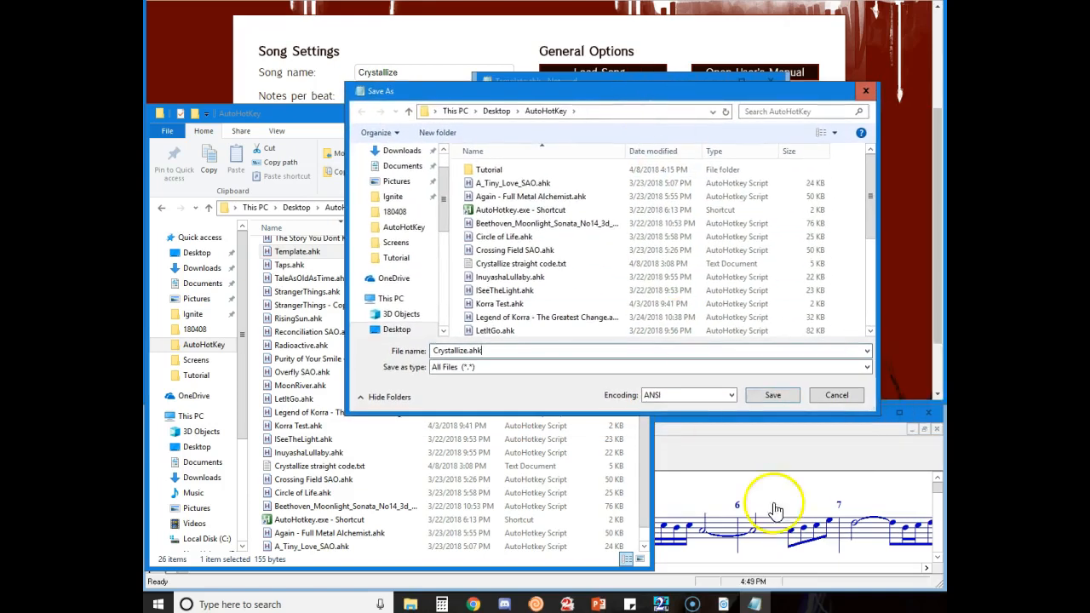
left_click(768, 396)
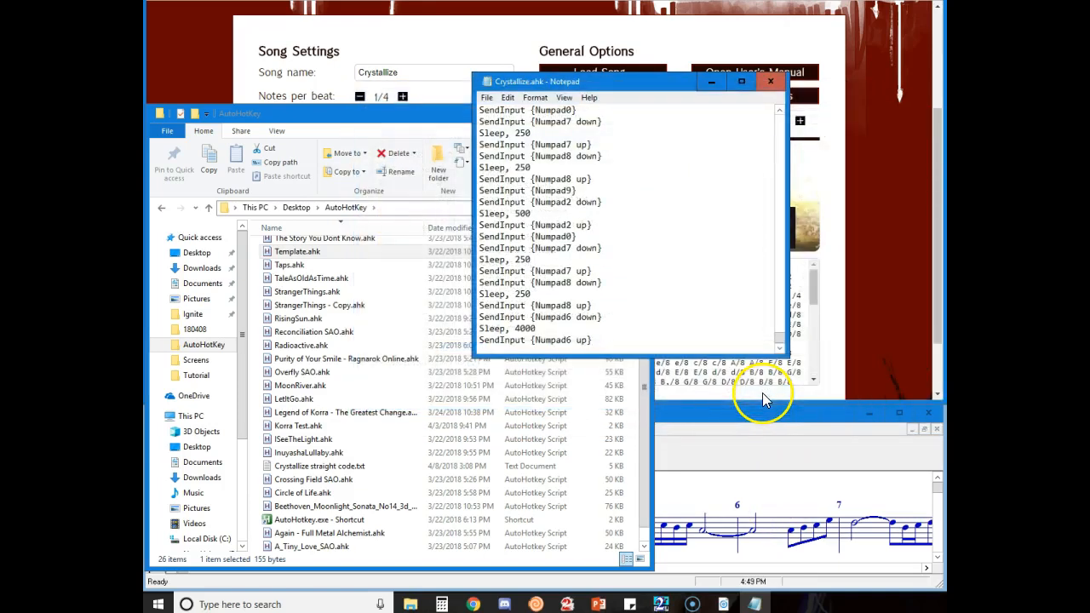
left_click(771, 82)
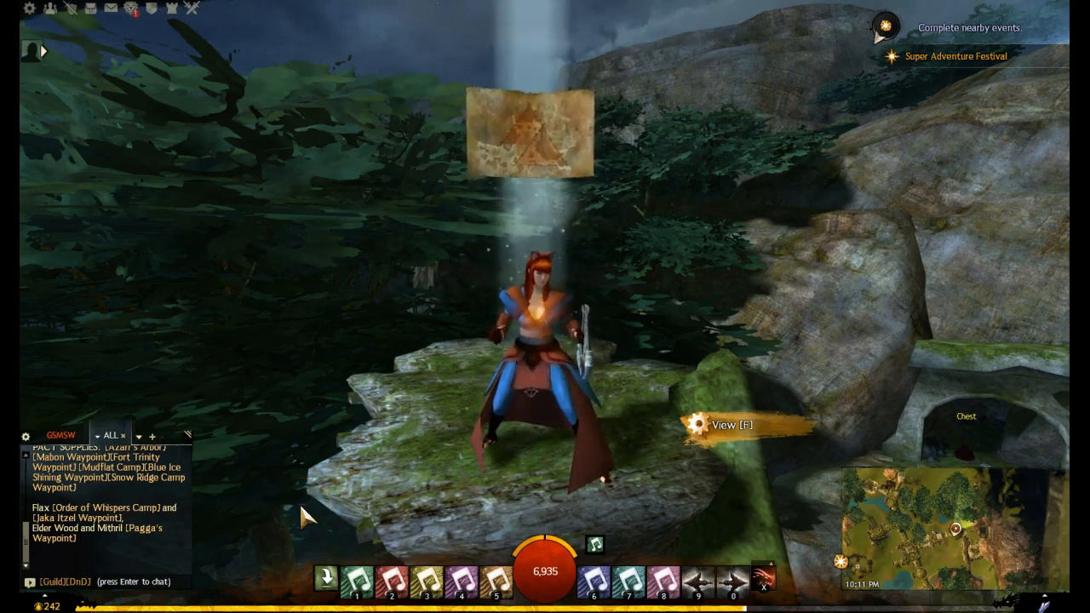
- Switch to Guild Wars 2, play the song's opening notes on the harp, and pause the AutoHotkey script
key("0")
key("2")
key("9")
key("8")
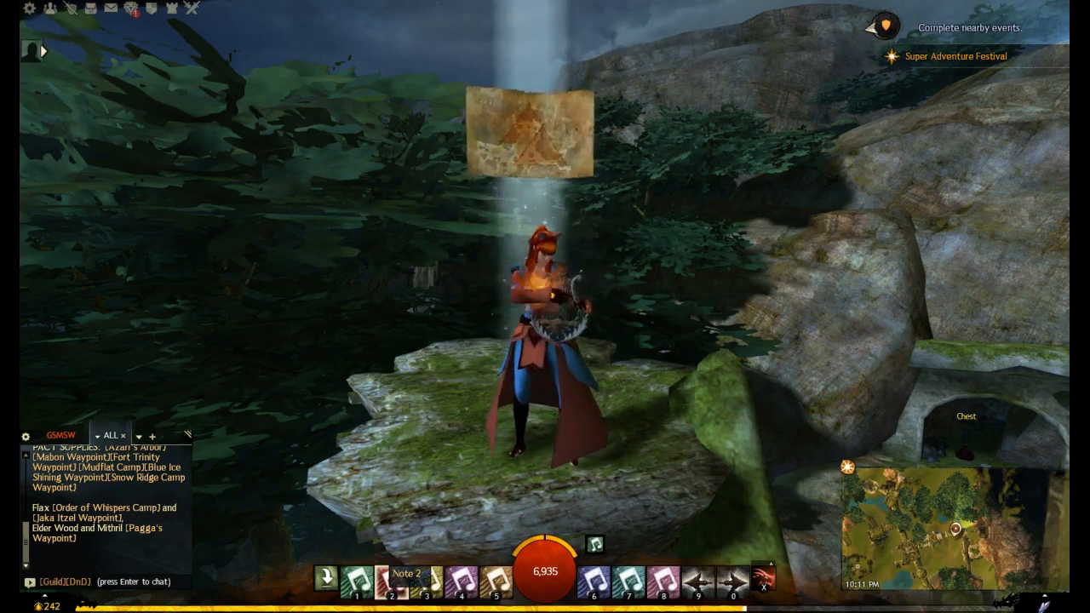
right_click(930, 612)
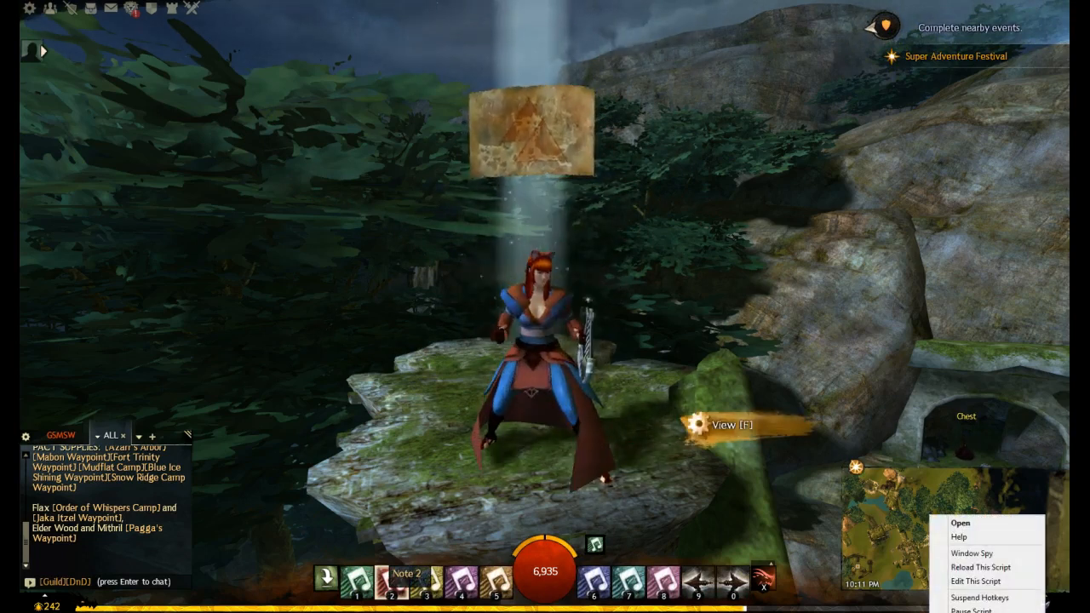
left_click(962, 611)
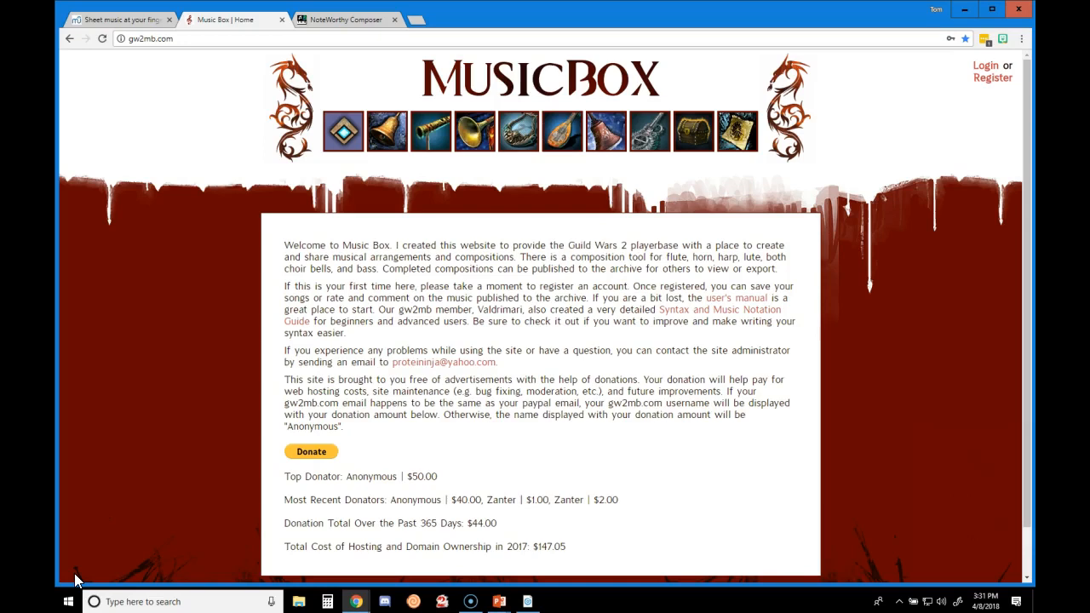
left_click(76, 574)
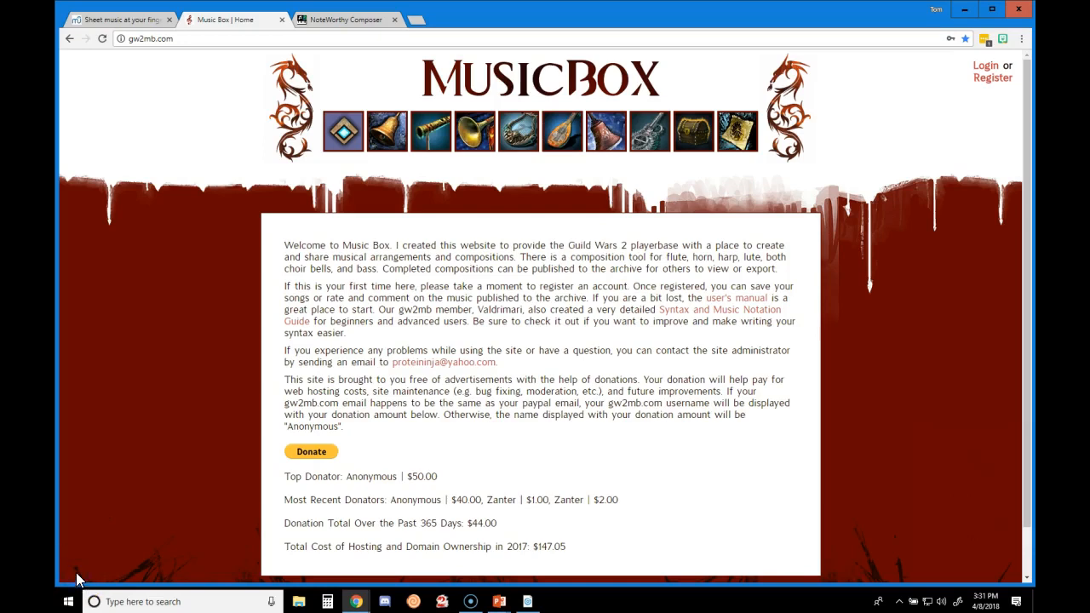